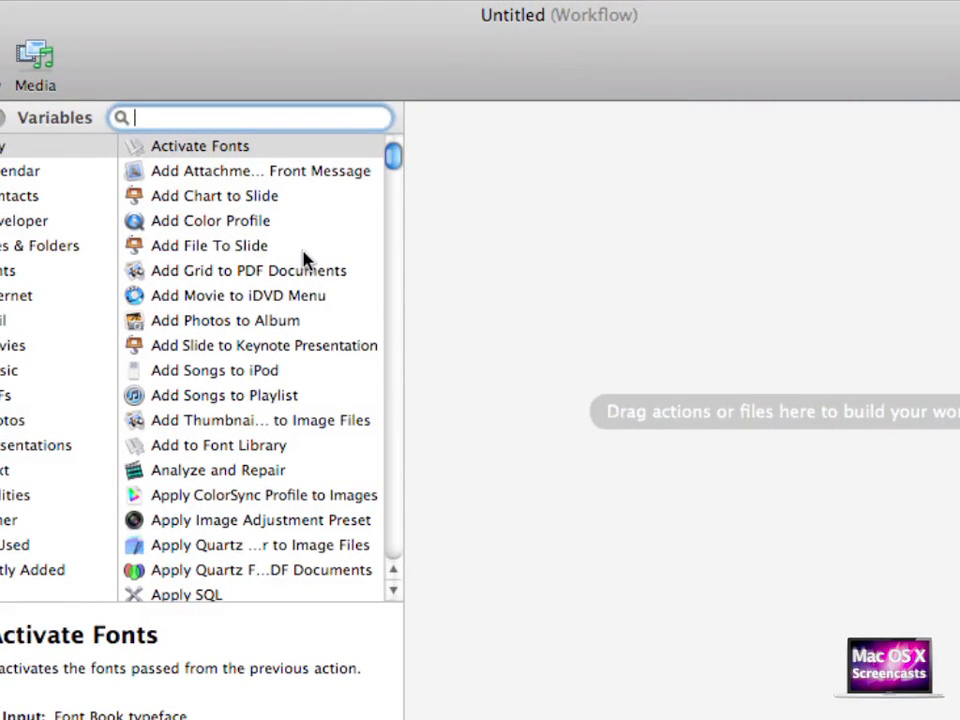
- Add a New Folder action targeting the Desktop and enable 'Show this action when the workflow runs'
type("new folde")
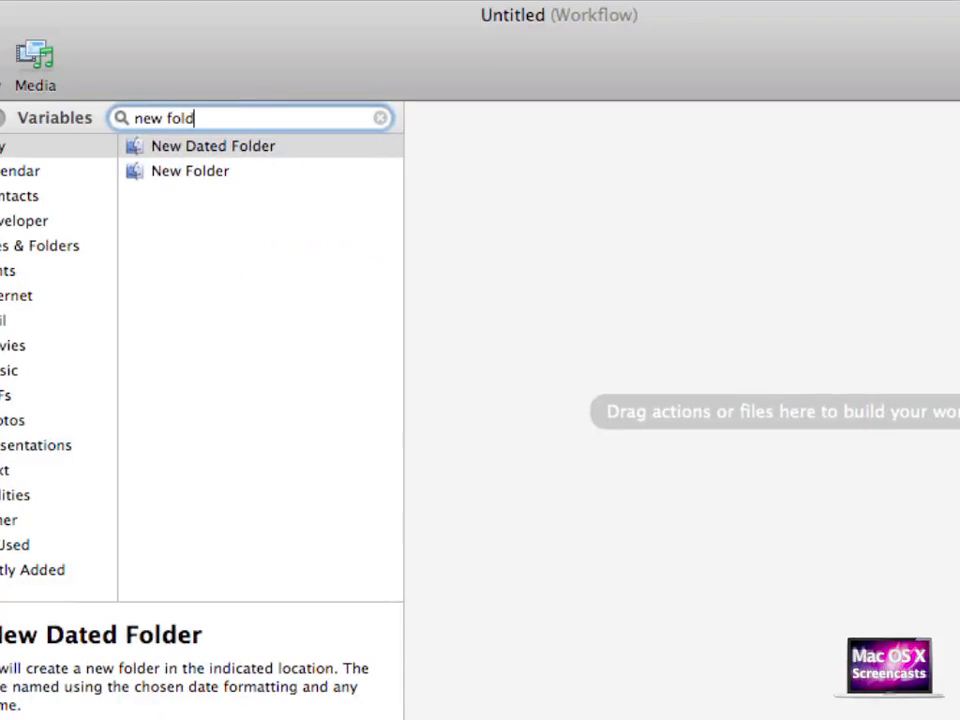
type("r")
key("Tab")
left_click_drag(246, 181, 539, 212)
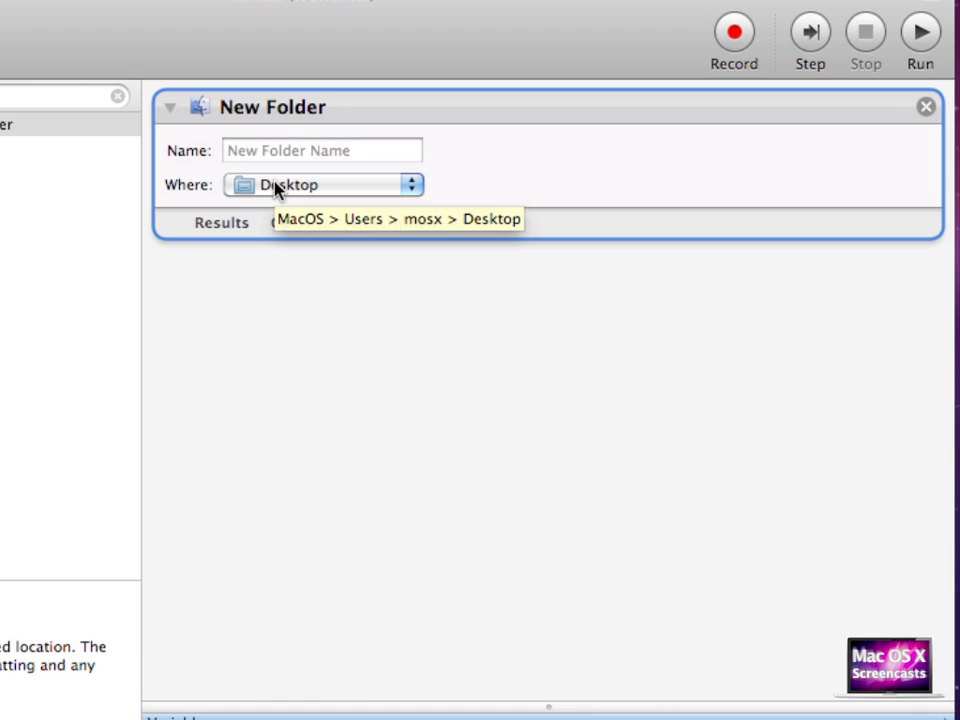
left_click(287, 222)
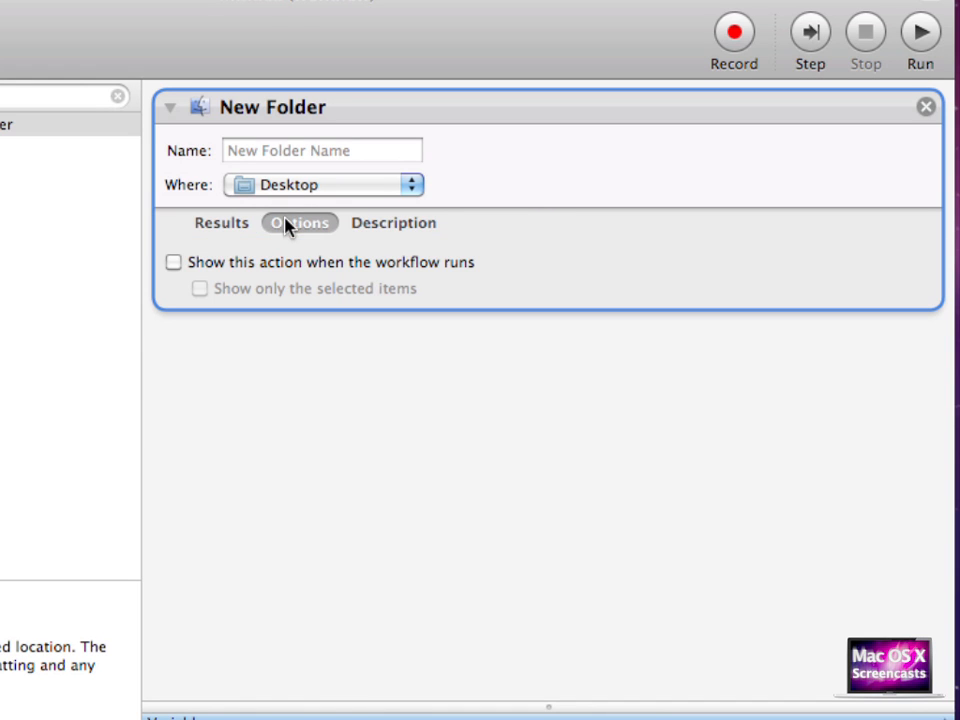
left_click(199, 265)
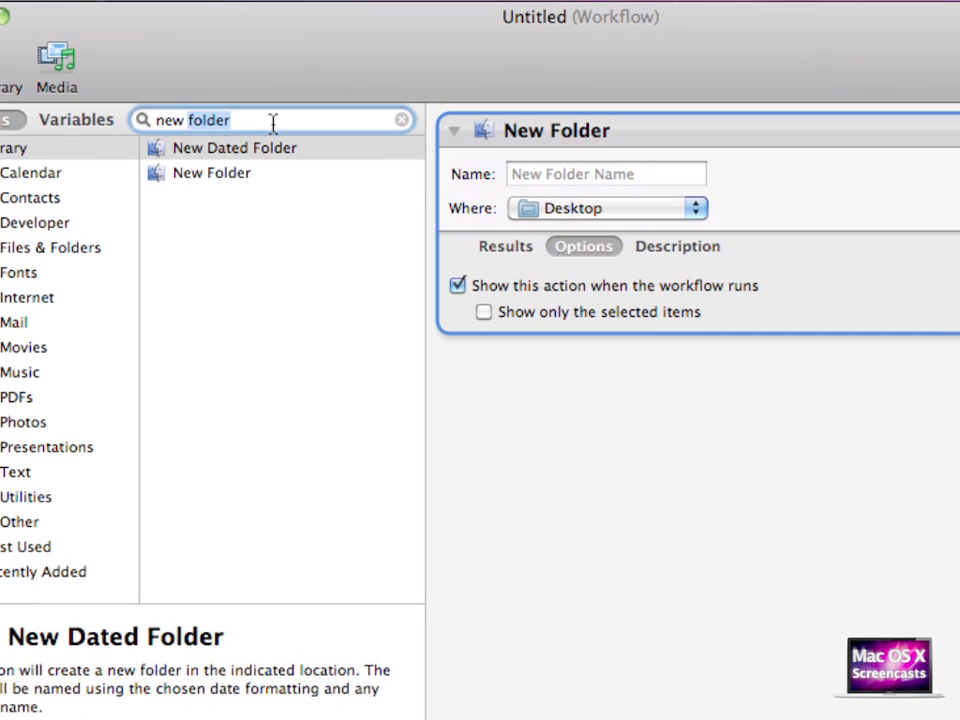
triple_click(273, 121)
- Add Set Value of Variable after New Folder, storing into a new variable named RootPath
type("varia")
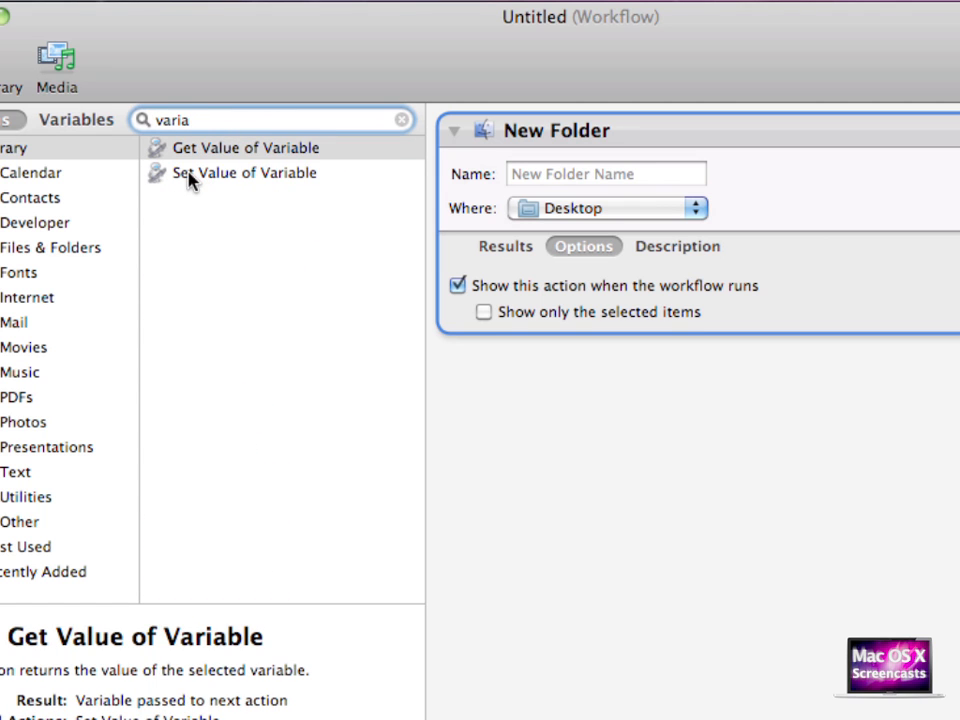
left_click_drag(191, 180, 555, 415)
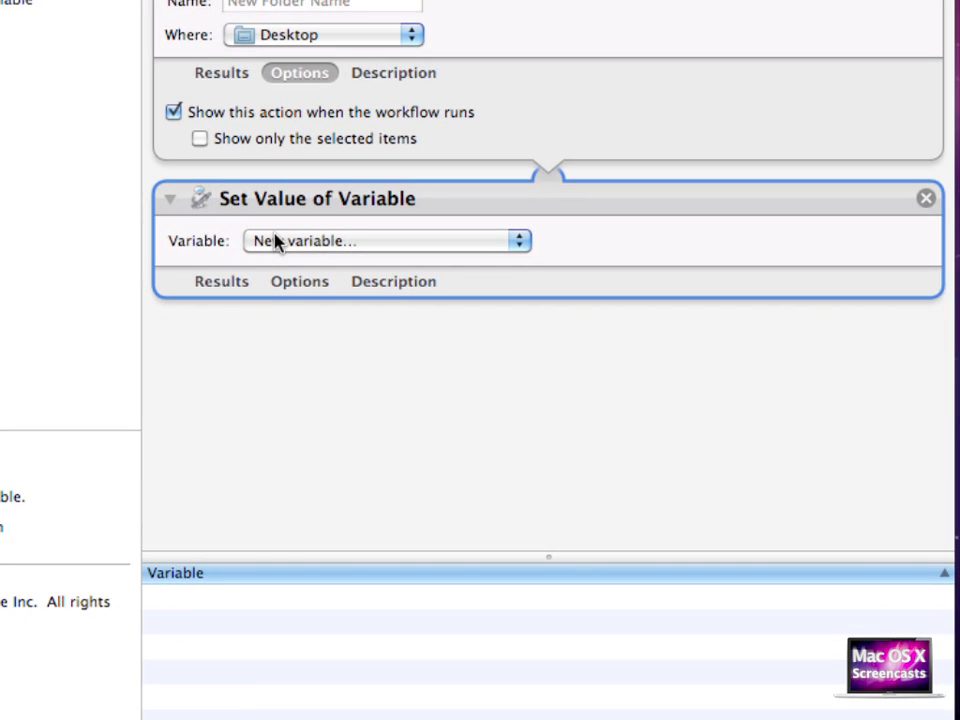
left_click(276, 243)
left_click(276, 243)
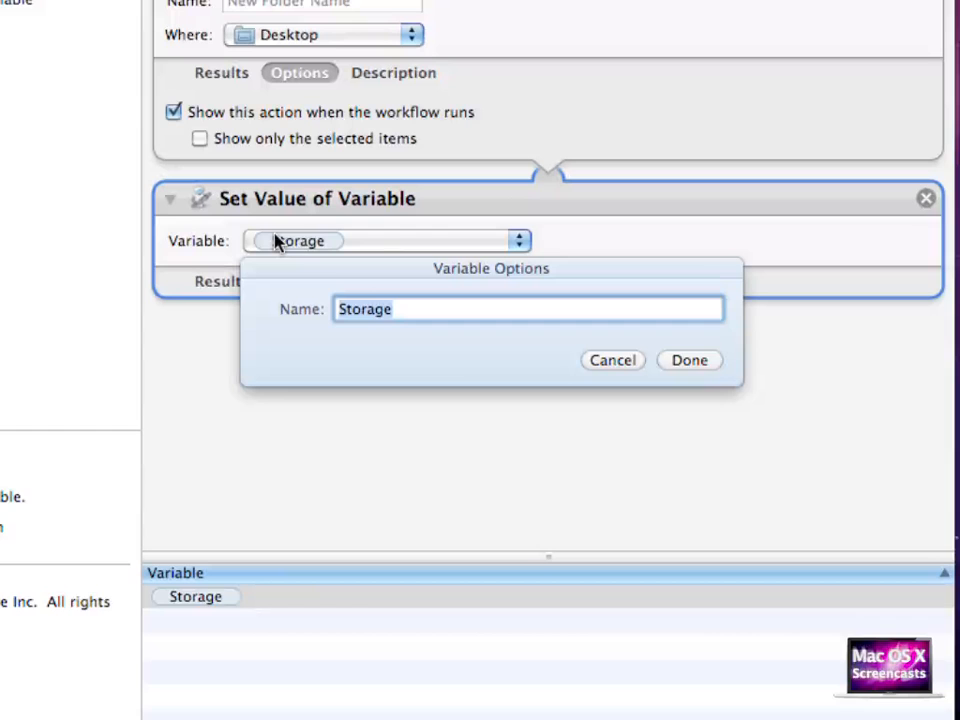
type("RootPath")
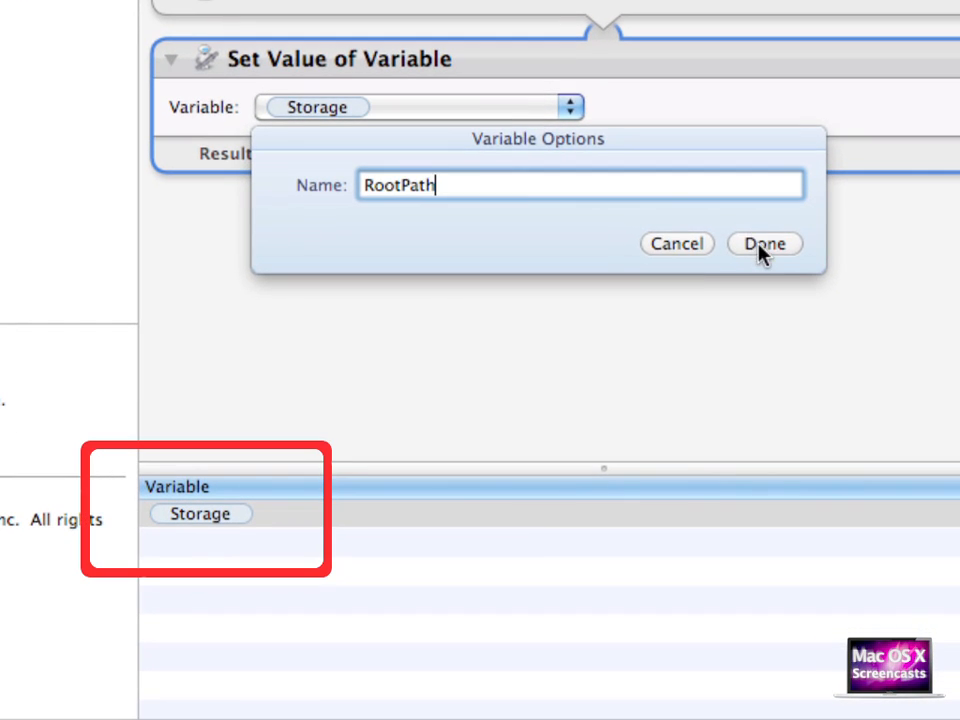
left_click(758, 245)
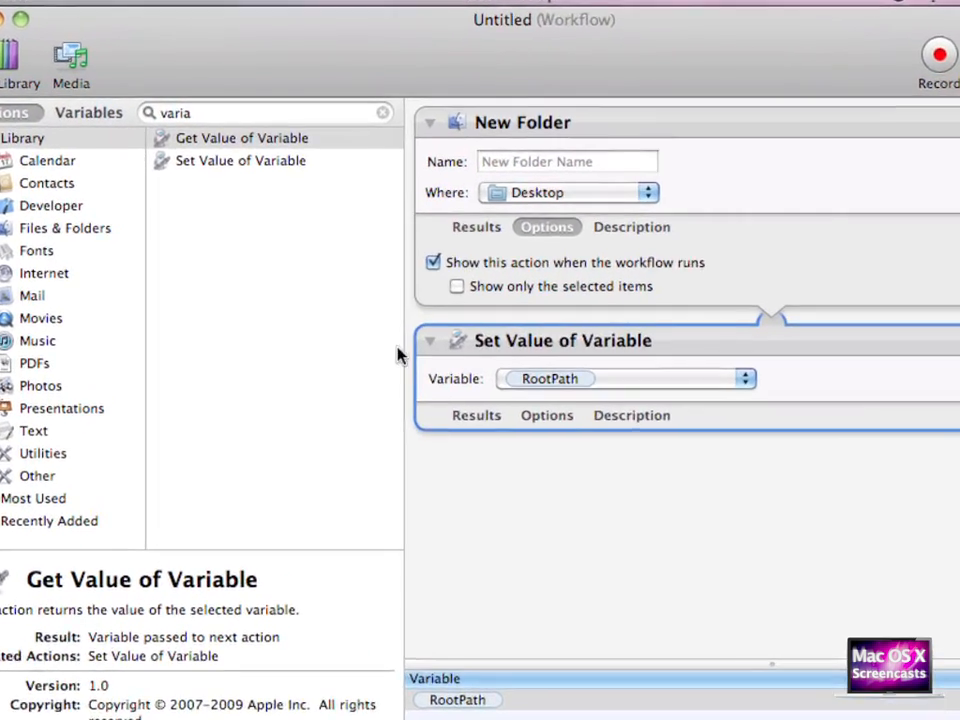
- Search 'new fol' and place a second New Folder action below Set Value of Variable
left_click(205, 113)
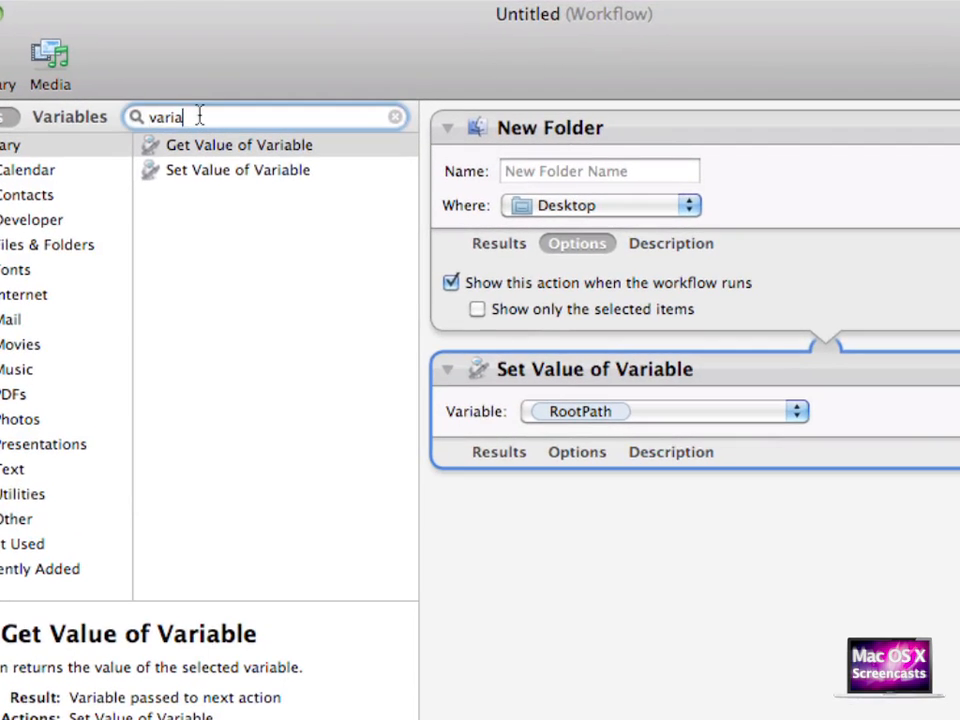
double_click(205, 113)
key("BackSpace")
type("nwe")
key("BackSpace")
key("BackSpace")
type("ew fol")
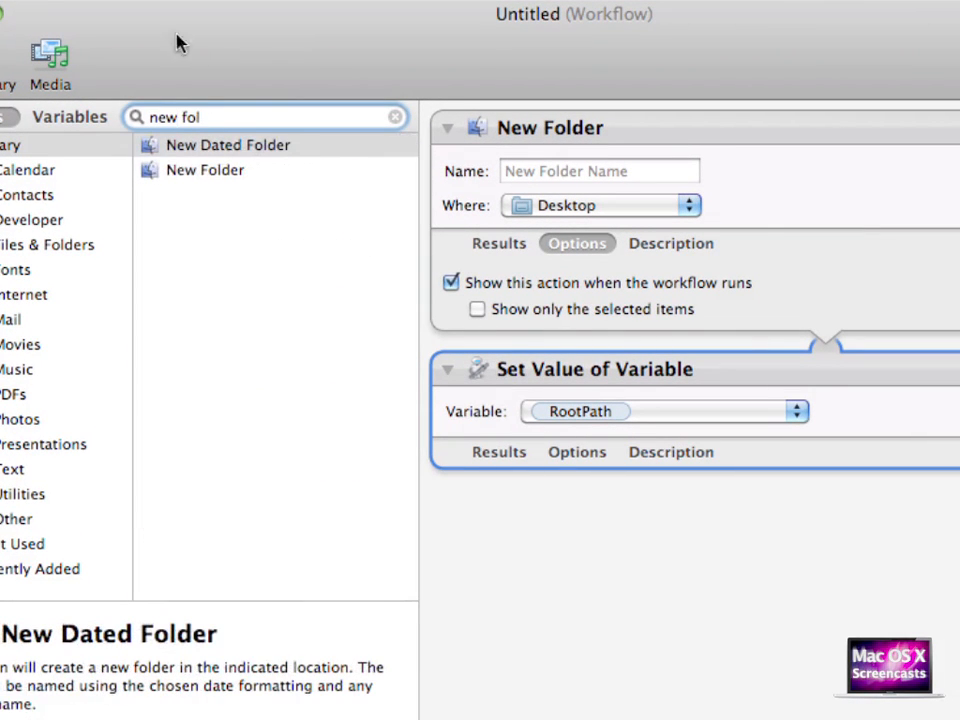
left_click_drag(167, 180, 562, 522)
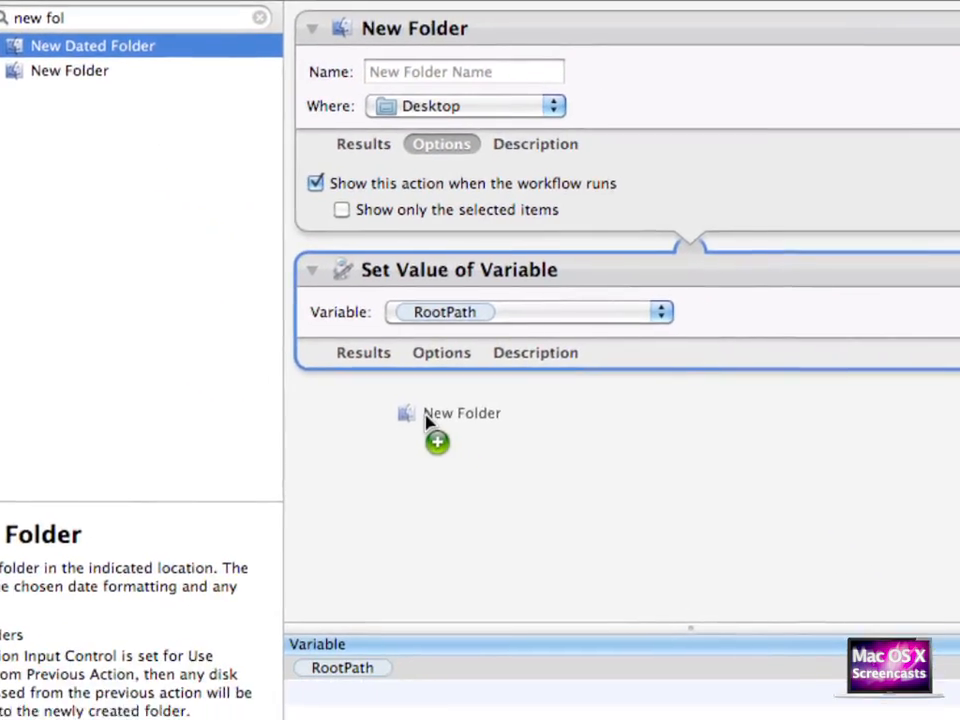
left_click_drag(426, 420, 425, 422)
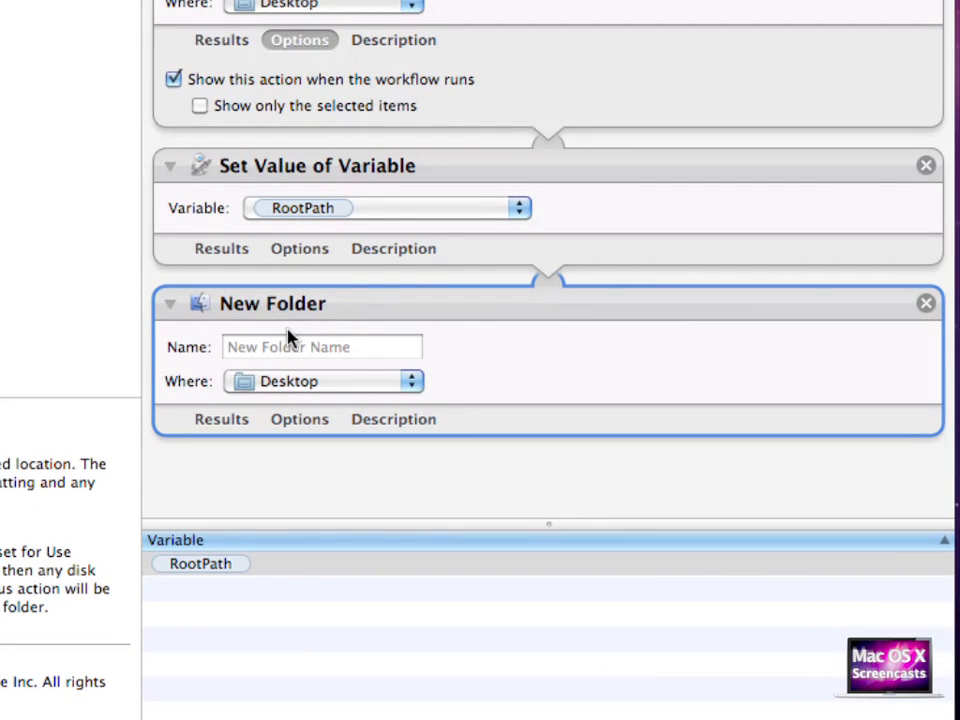
- Name the folder '_Rendered Movies', set its location to RootPath, and make it ignore input
left_click(288, 350)
type("_Re")
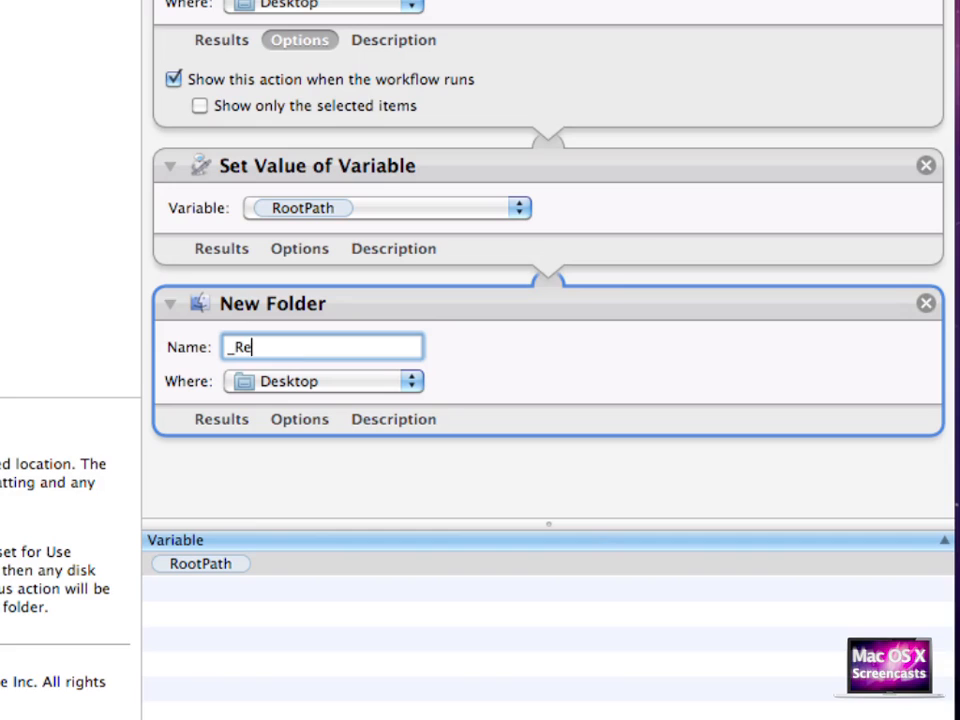
type("ndered Movies")
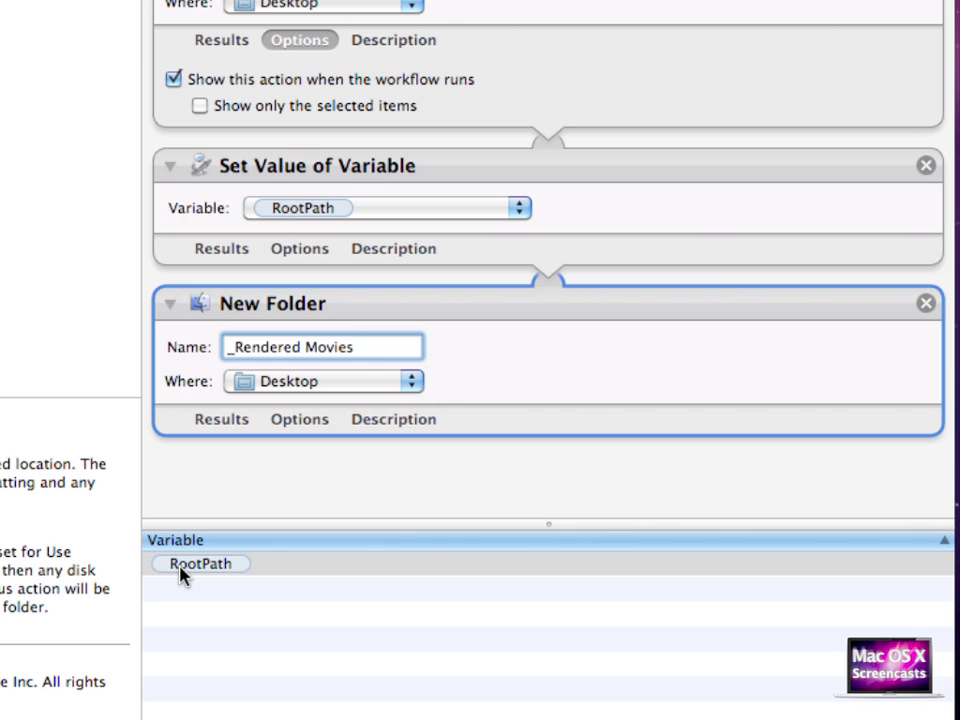
left_click_drag(180, 574, 263, 389)
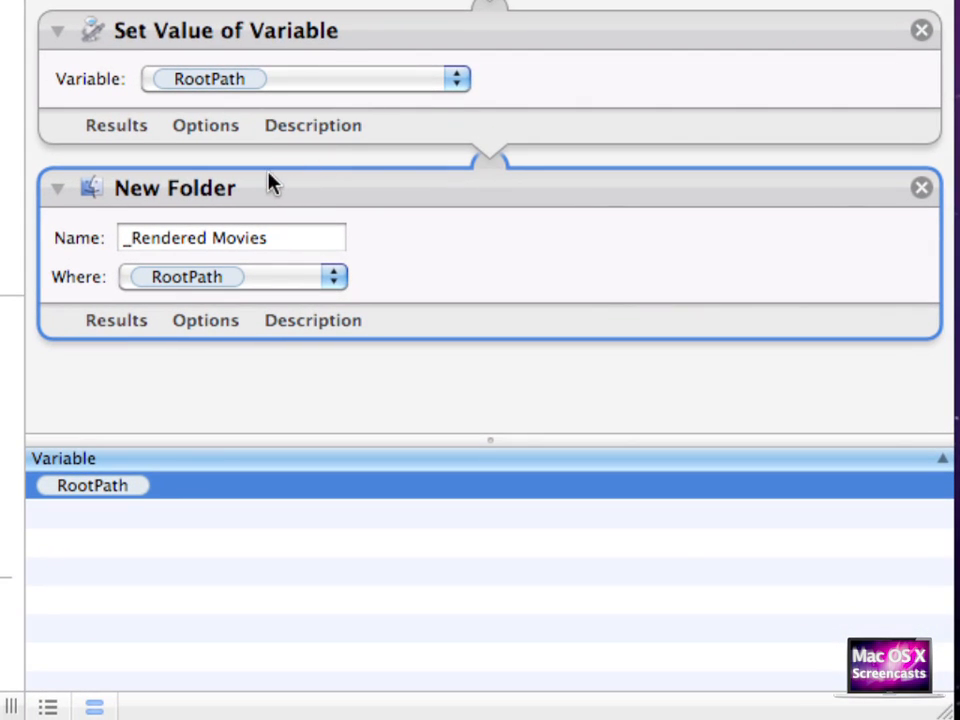
right_click(265, 204)
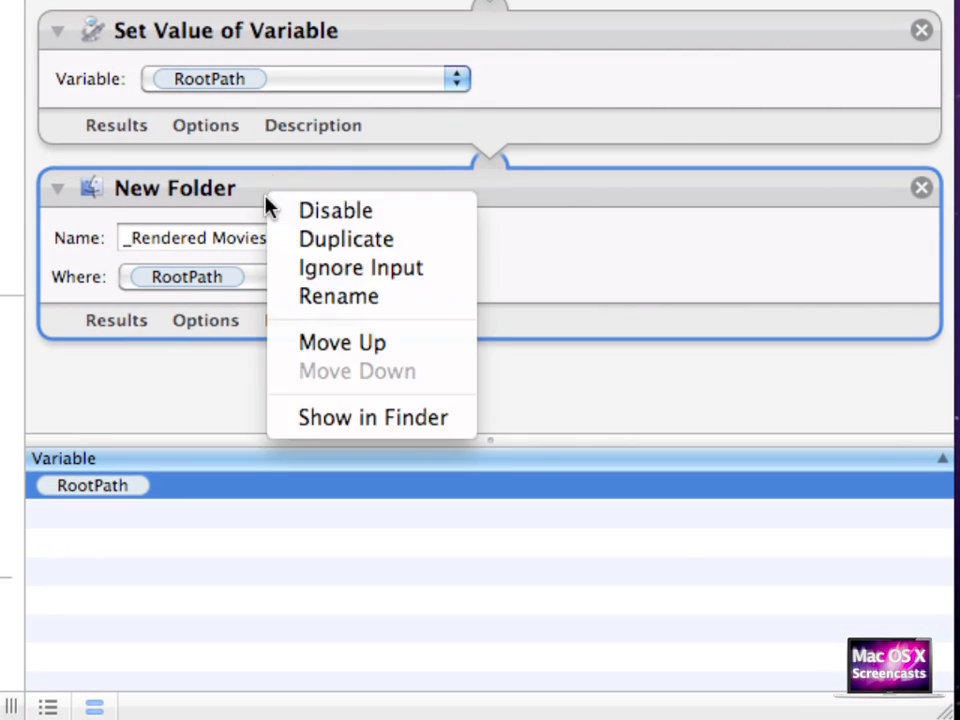
left_click(318, 277)
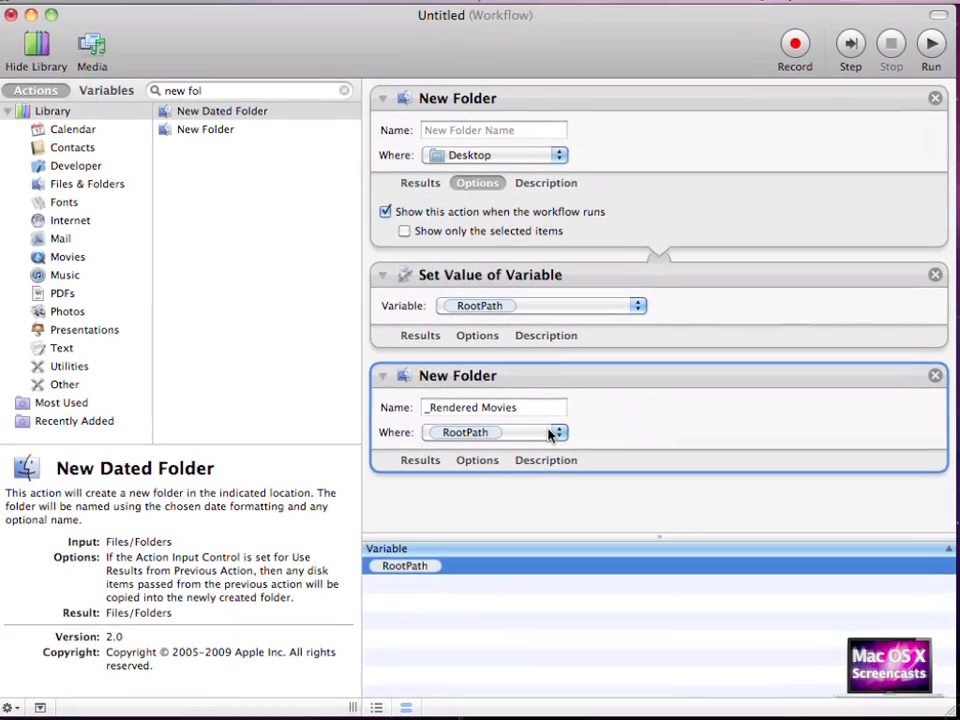
- Save the workflow to the Desktop as 'Folder Maker' and narrow the window to show the desktop
key("super+s")
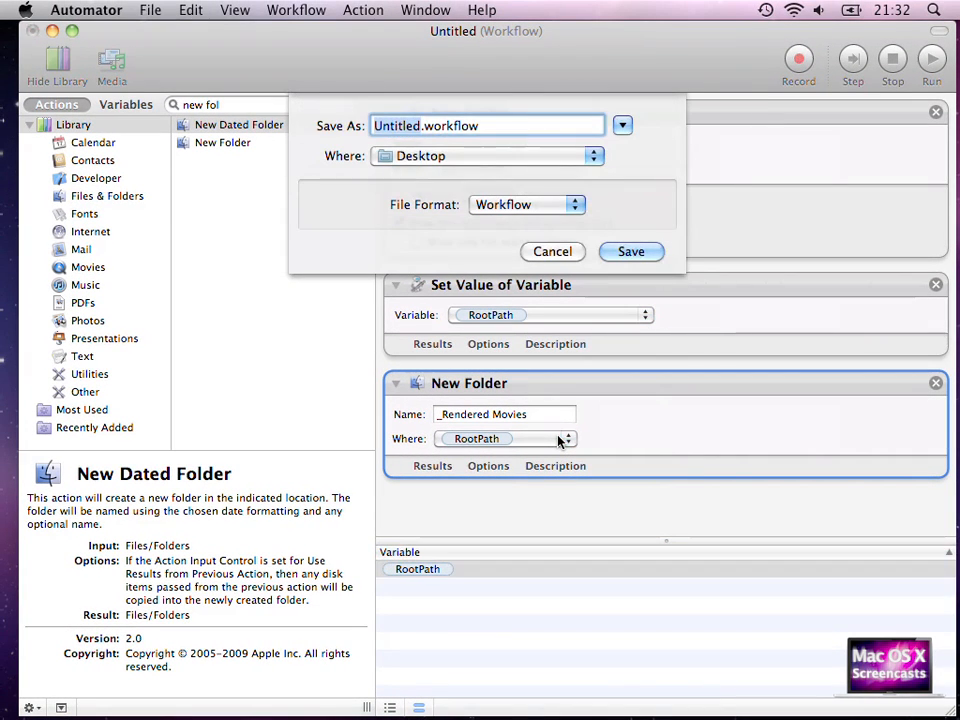
type("Folder Maker")
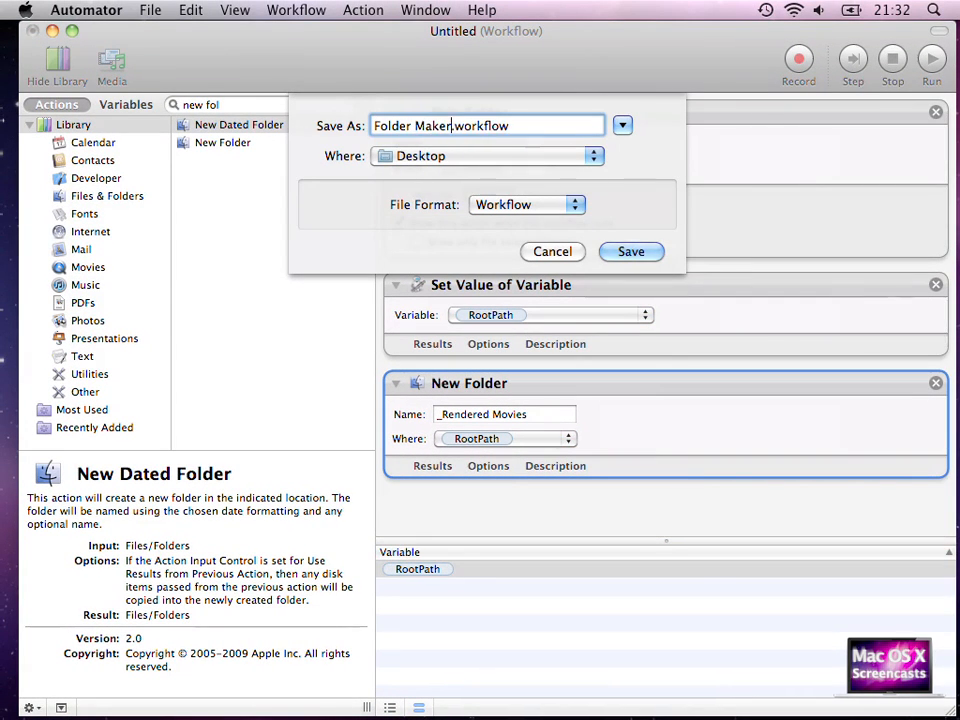
key("Return")
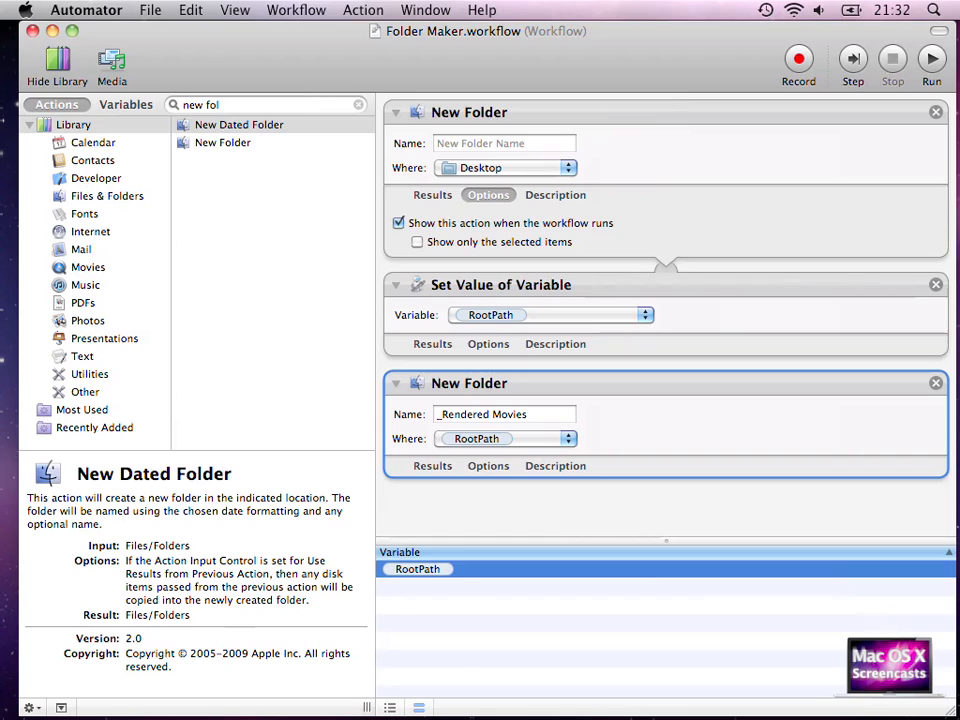
left_click_drag(950, 712, 832, 712)
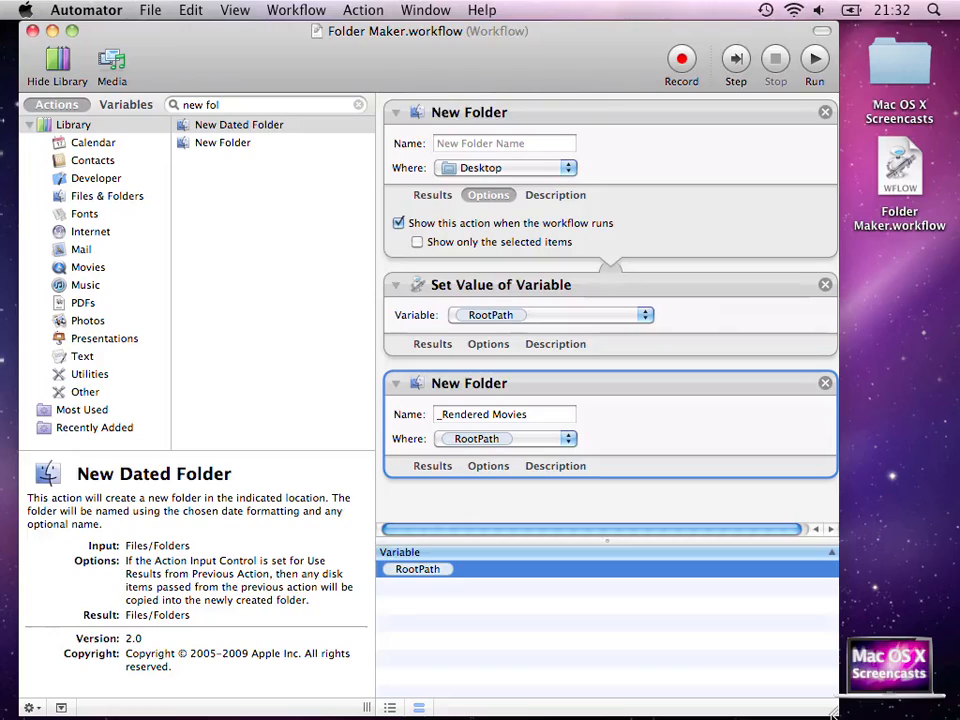
- Run the workflow with 'Screencast' as the folder name and verify its _Rendered Movies subfolder
left_click(815, 62)
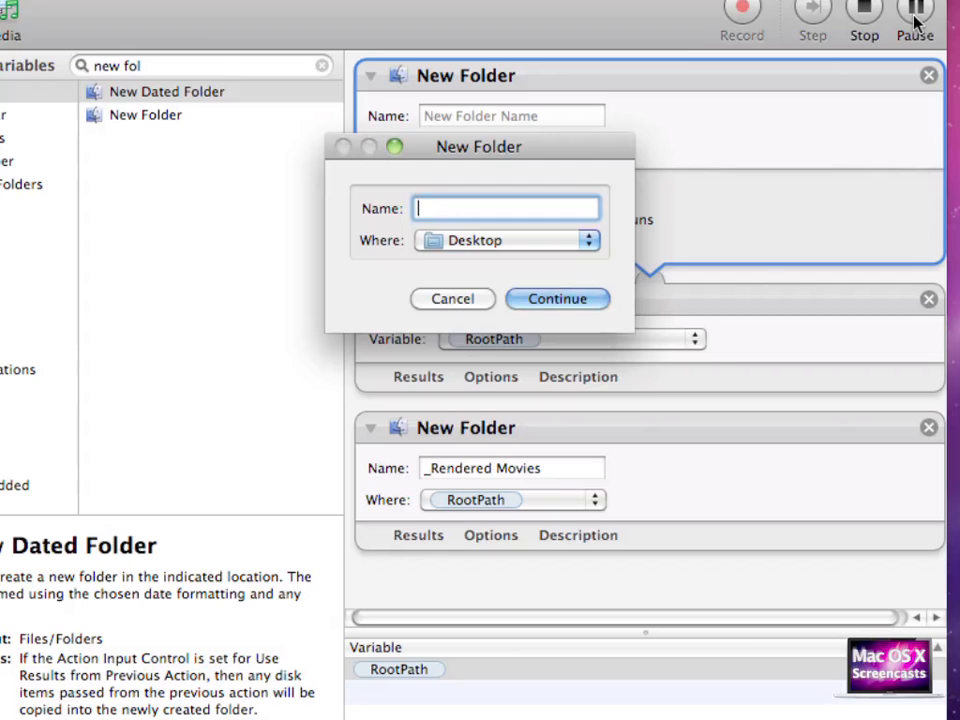
type("Screencast")
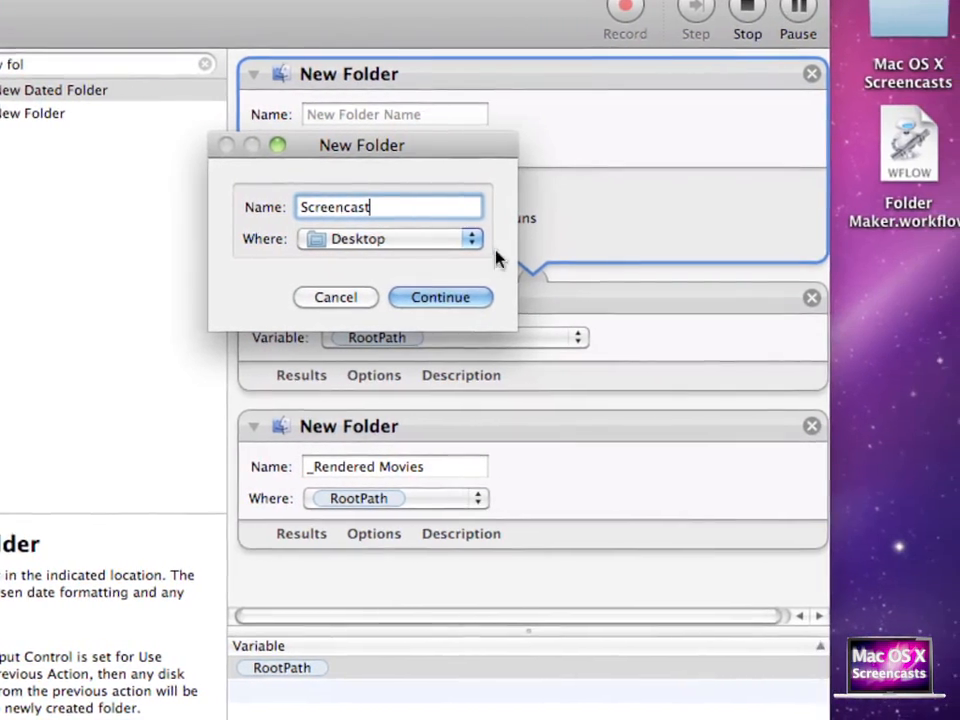
left_click(432, 299)
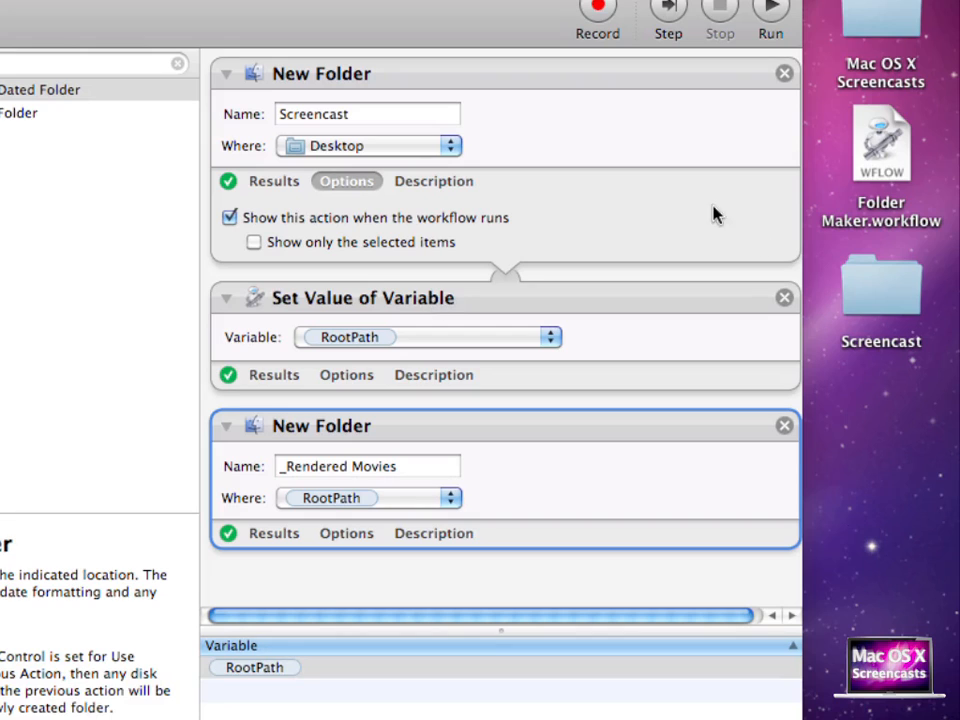
double_click(886, 293)
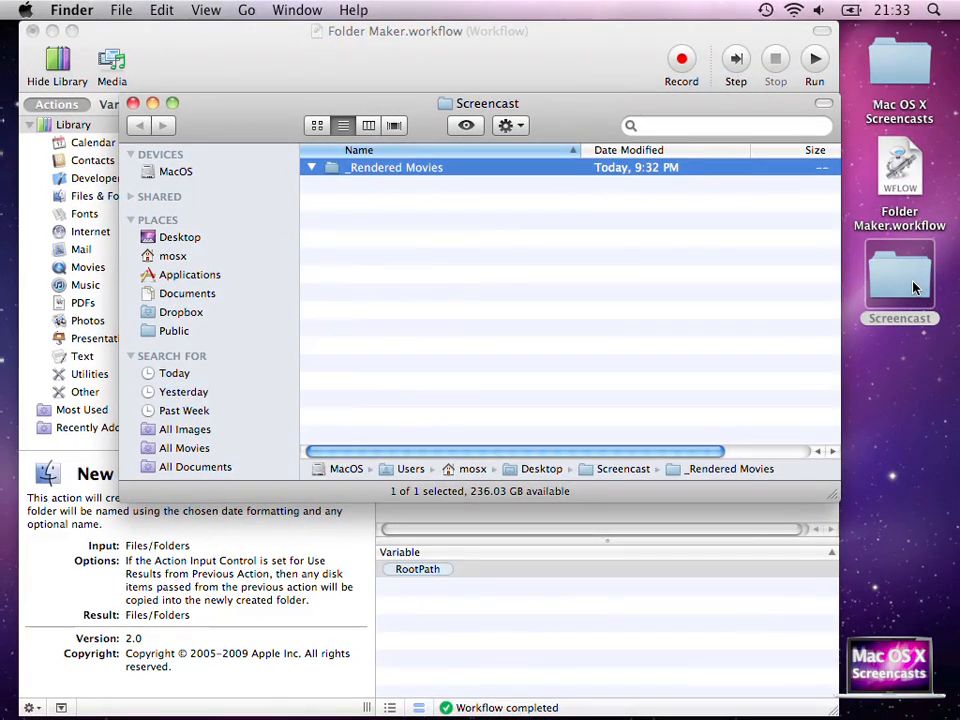
left_click(133, 104)
- Duplicate the _Rendered Movies New Folder action and rename the copy Blog
left_click(604, 381)
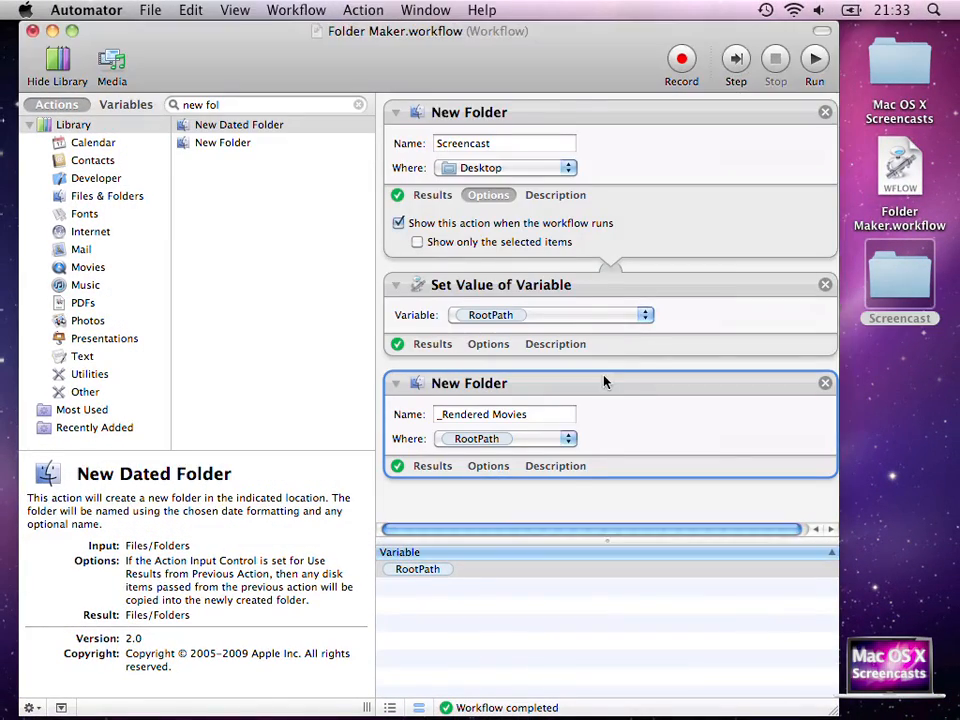
key("super+d")
key("super+d")
key("super+d")
right_click(587, 177)
type("Blgo")
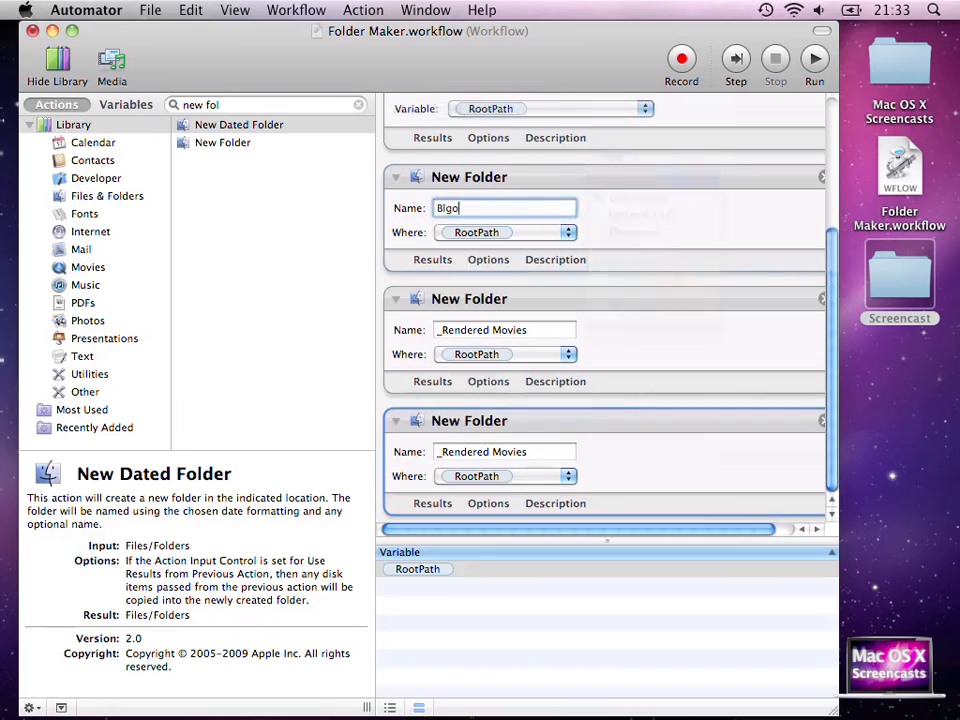
key("BackSpace")
key("BackSpace")
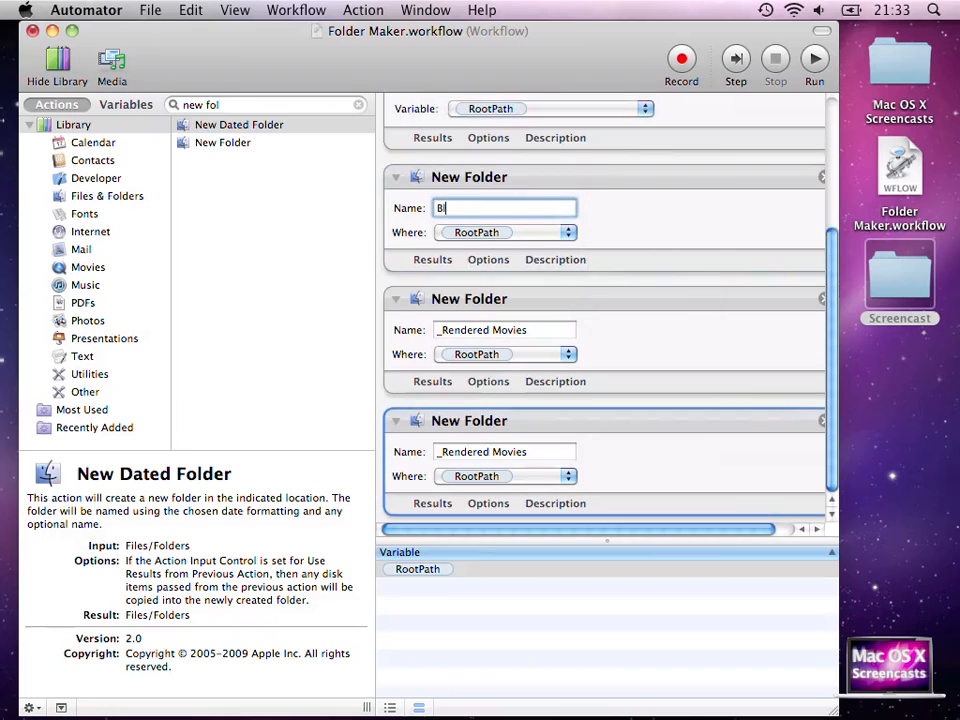
type("og")
- Rename a second copy Animations and open the Mac OS X Screencasts folder in Finder
triple_click(546, 332)
type("Animations")
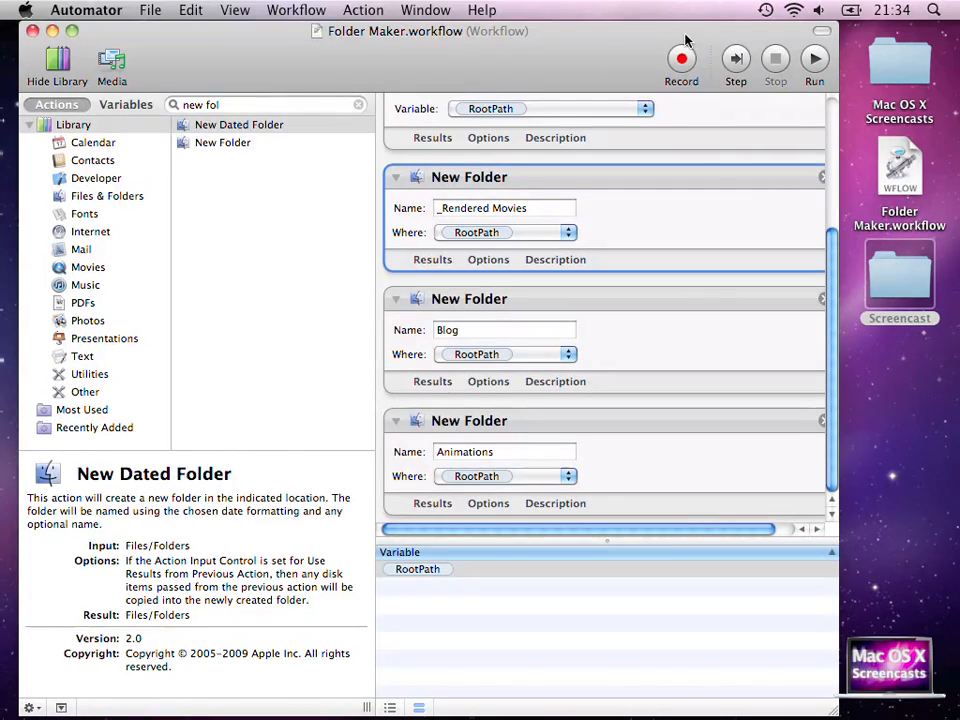
left_click(893, 61)
double_click(897, 61)
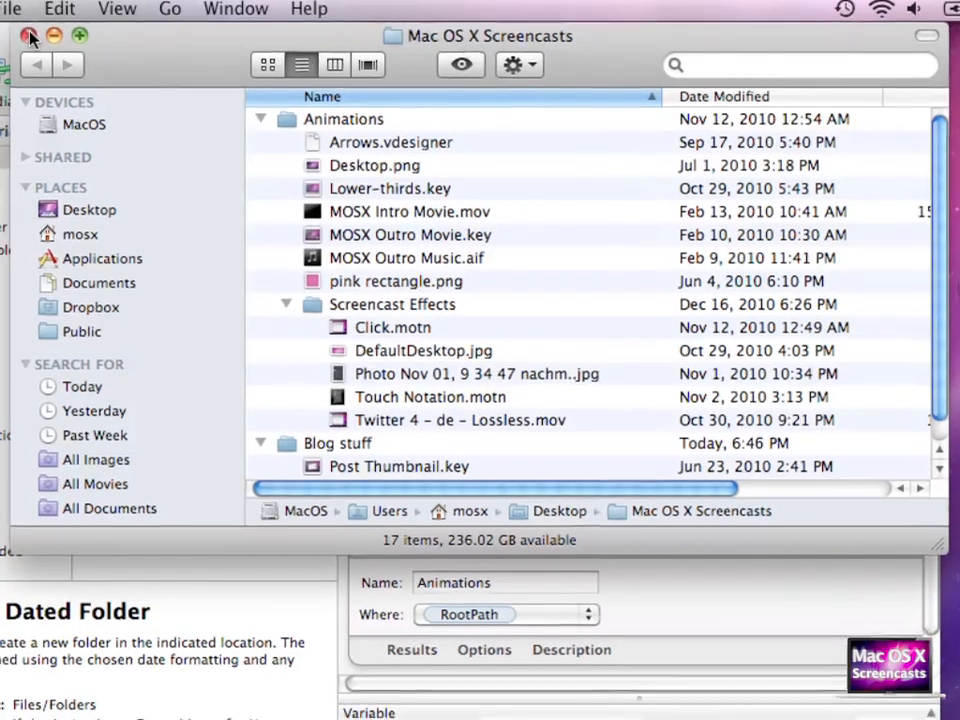
left_click(28, 40)
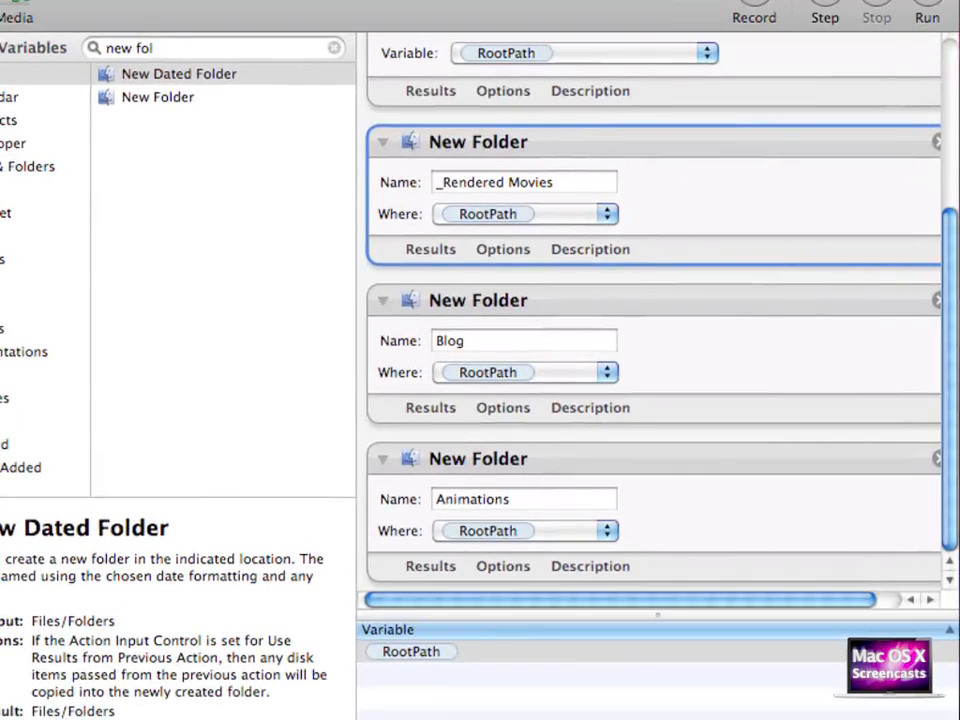
- Add Set Value of Variable after the Blog folder, storing into a new variable BlogPath
left_click(175, 47)
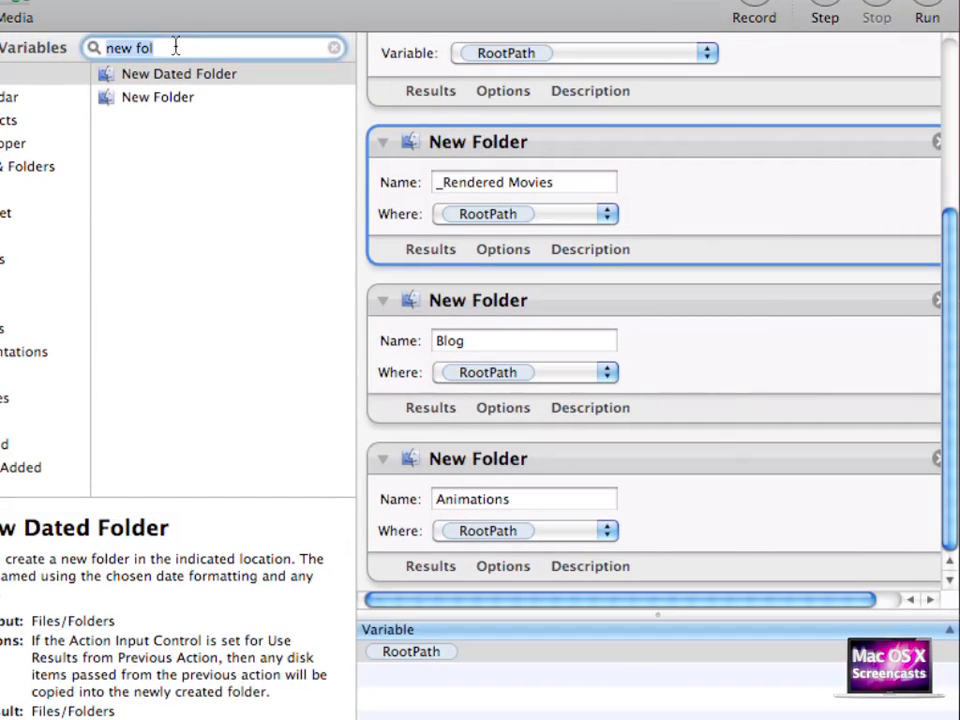
type("varia")
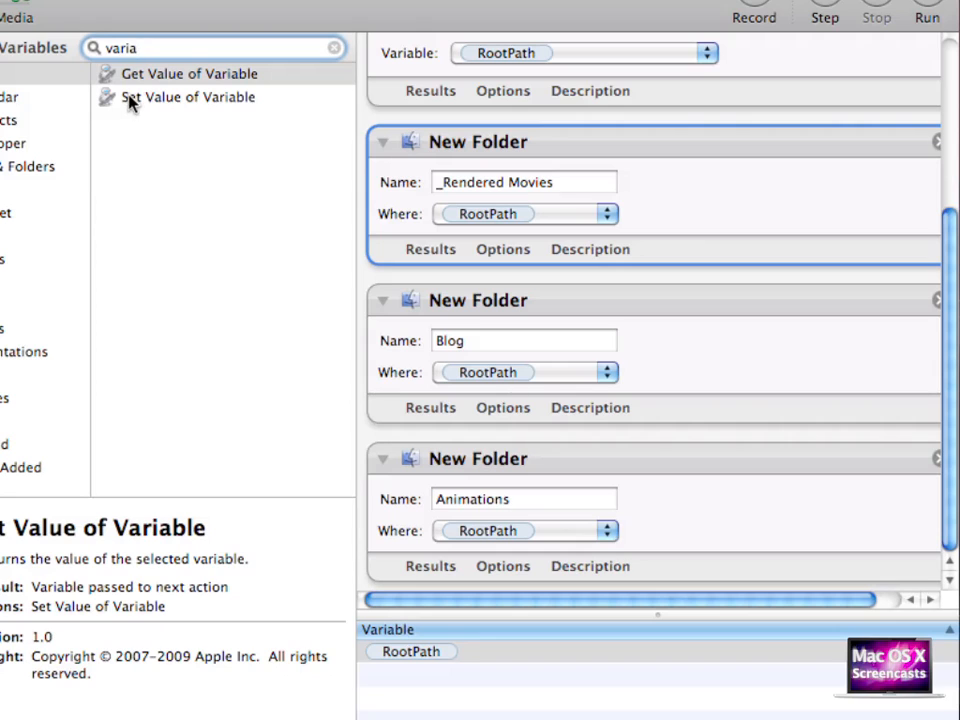
left_click_drag(129, 101, 497, 456)
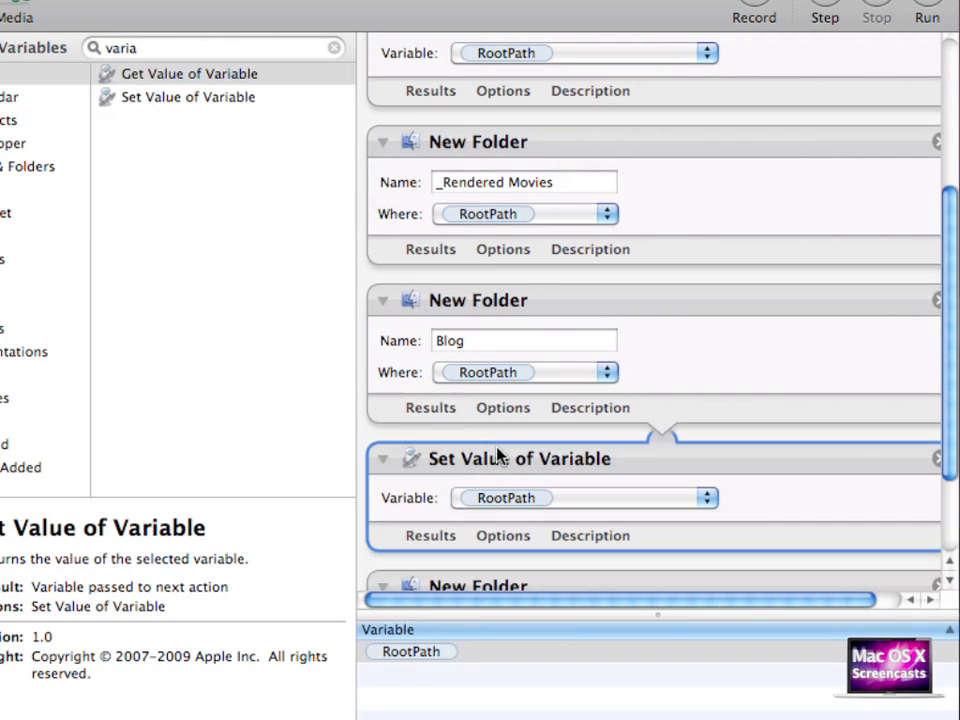
left_click(497, 493)
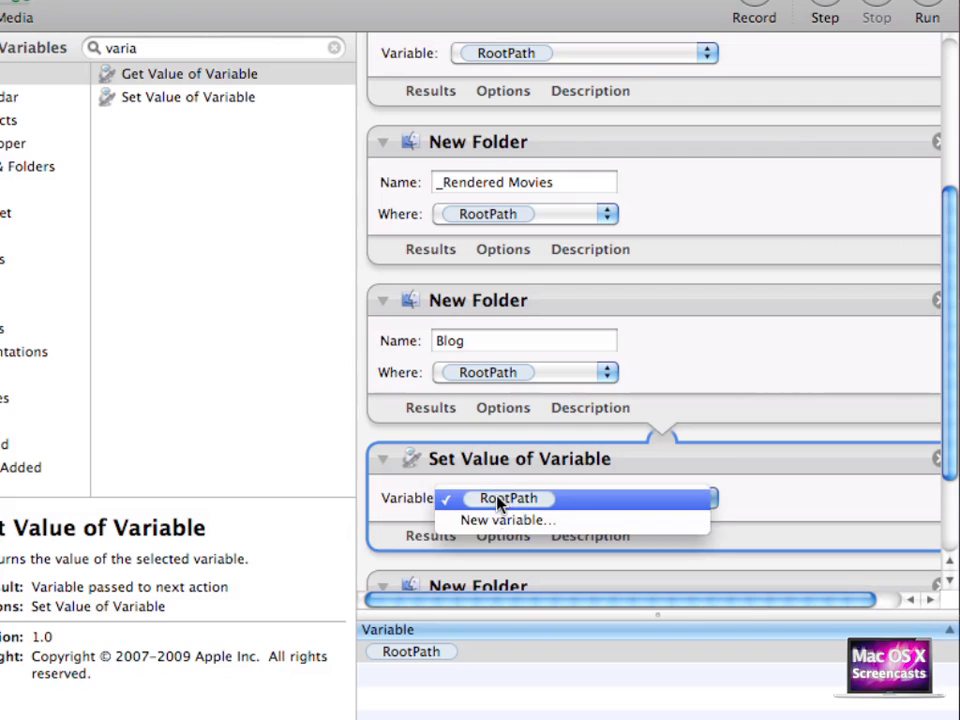
left_click(495, 519)
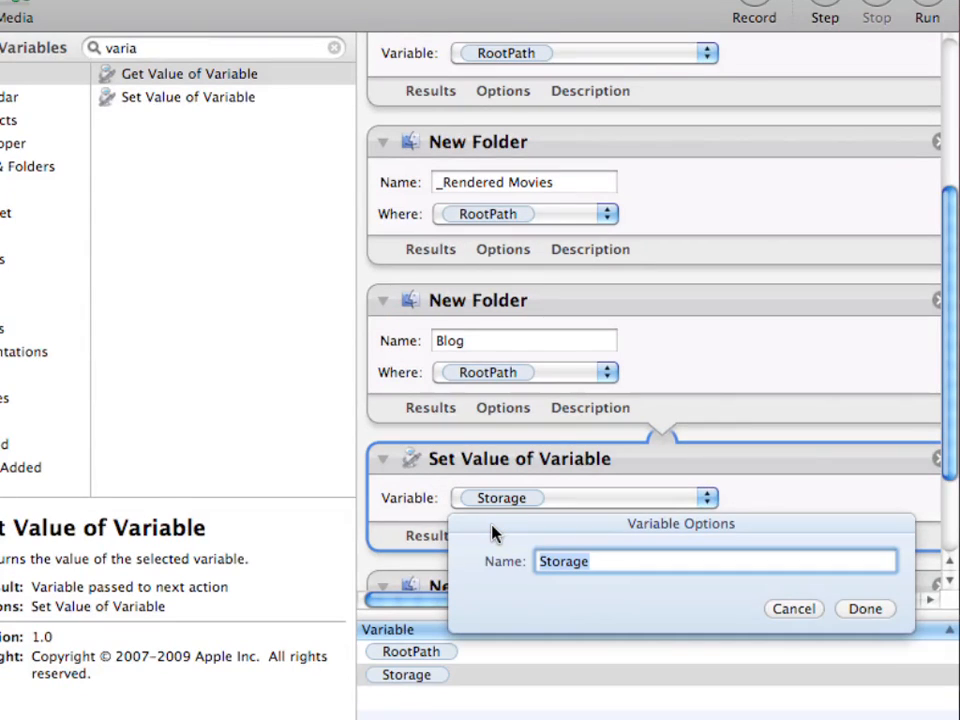
type("Blog")
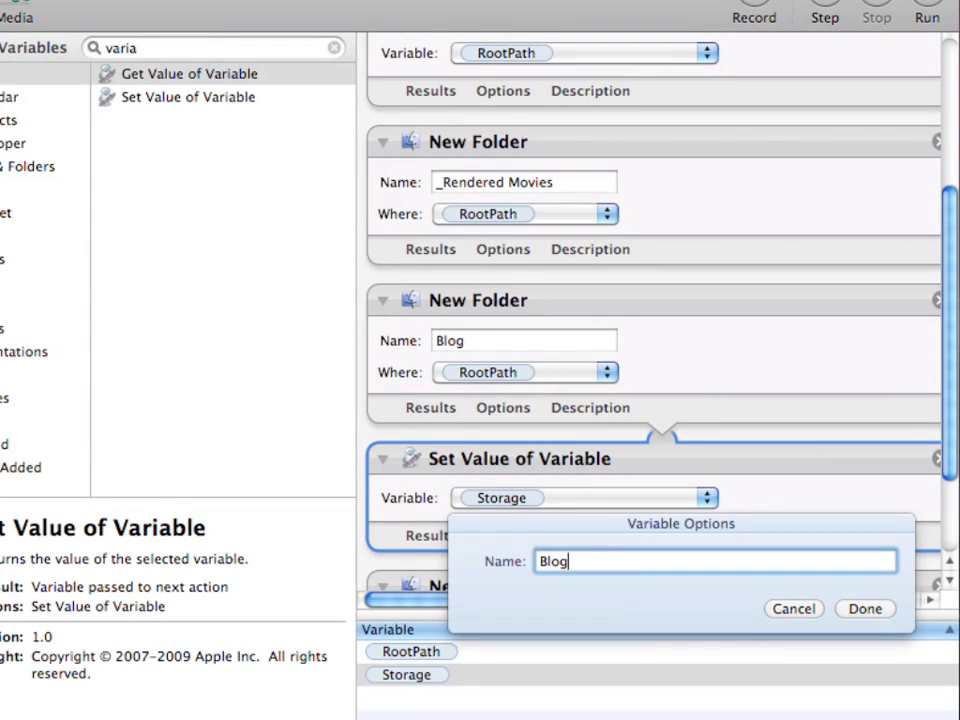
type("Path")
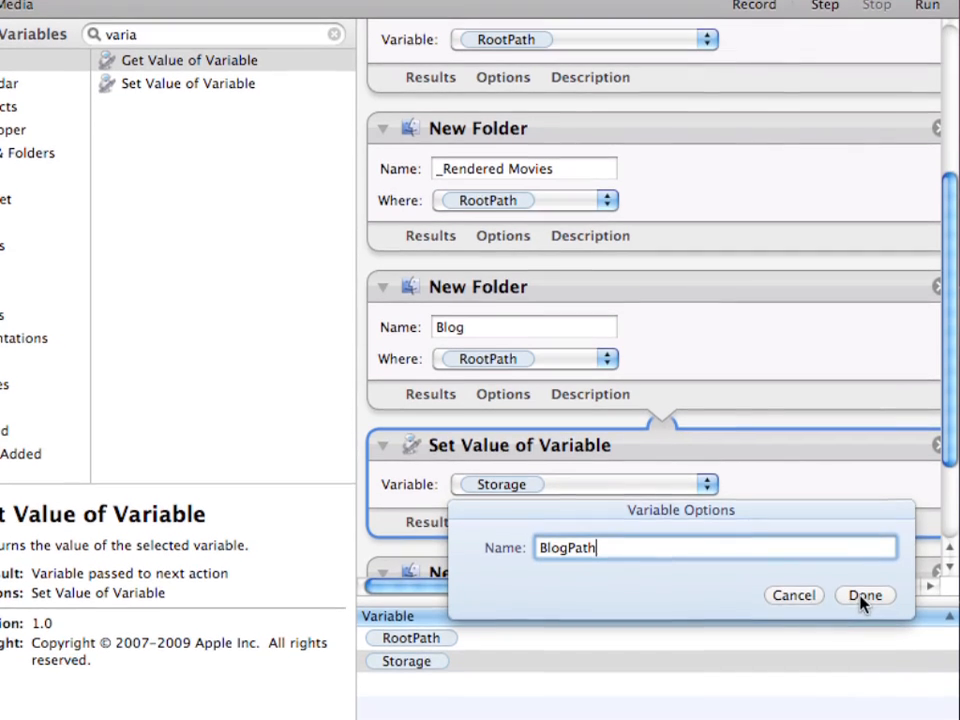
left_click(864, 606)
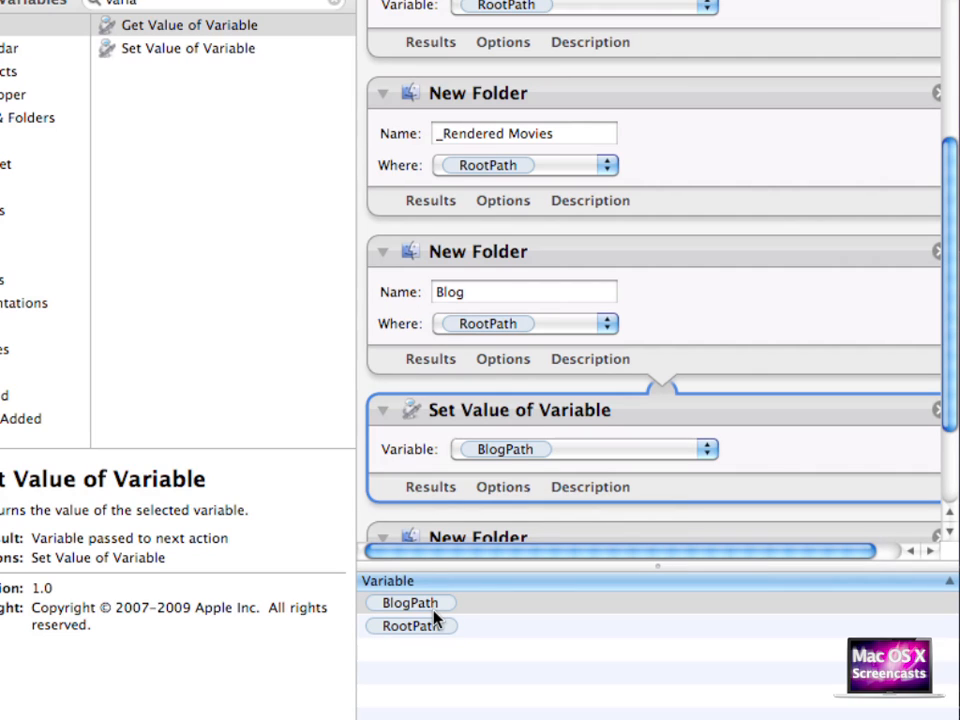
- Add Set Value of Variable after Animations storing AnimationsPath, then search the library for 'specif'
scroll(568, 358, "down", 3)
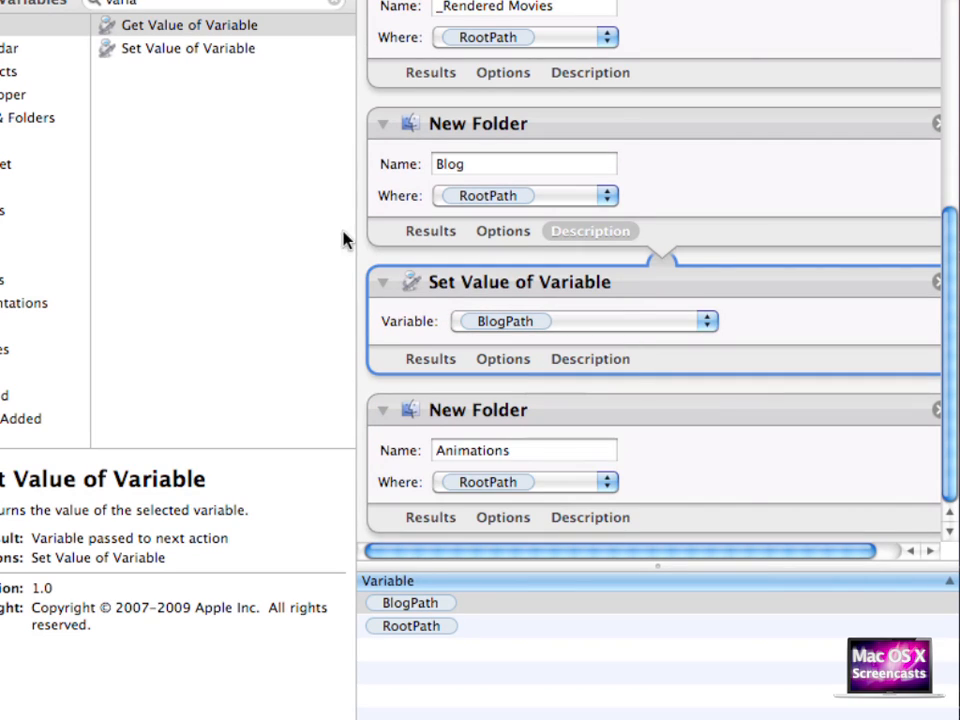
left_click_drag(155, 58, 629, 543)
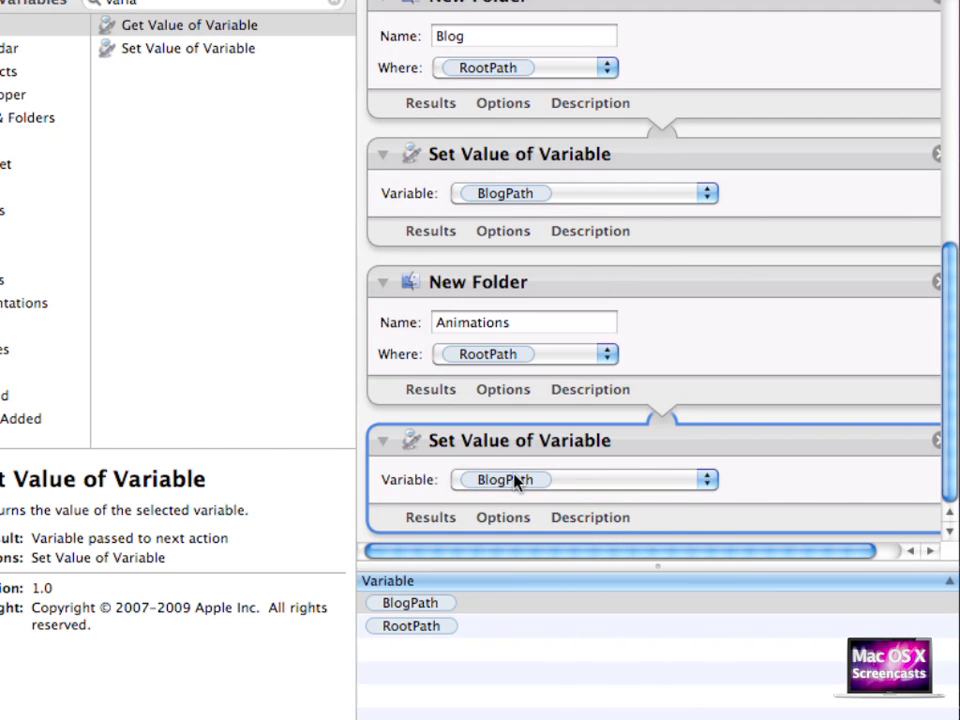
left_click(515, 480)
left_click(506, 521)
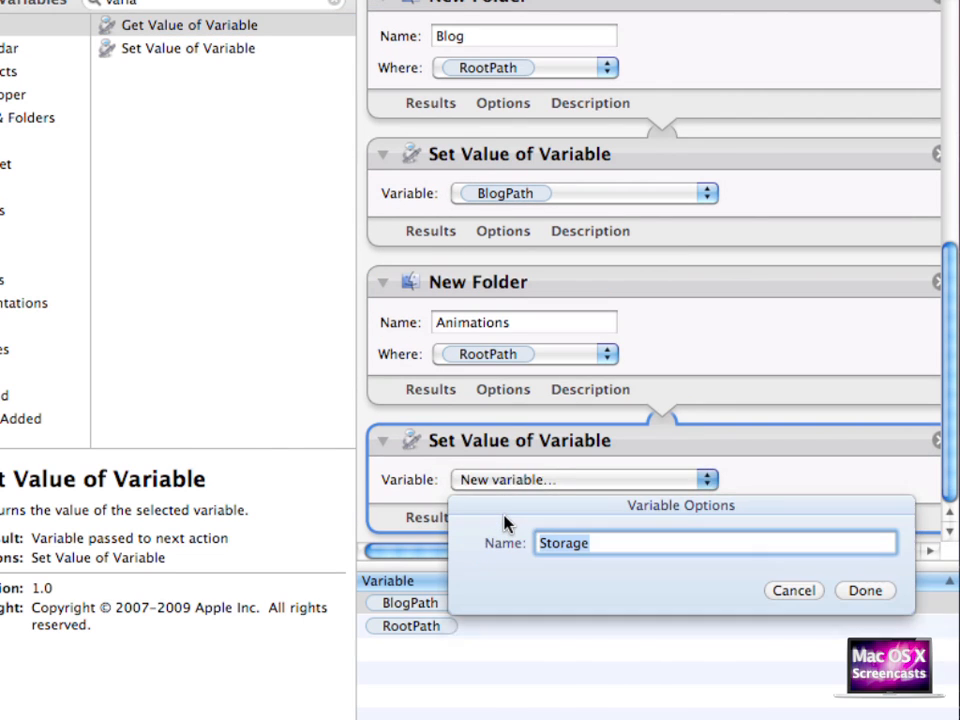
type("Anim")
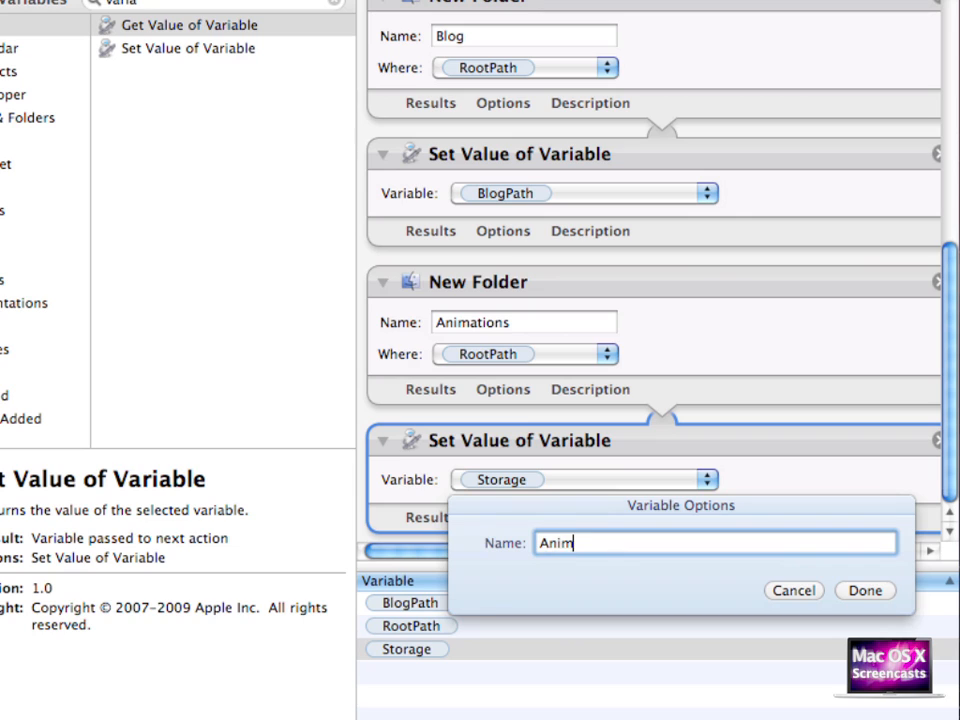
type("ationsPath")
key("Return")
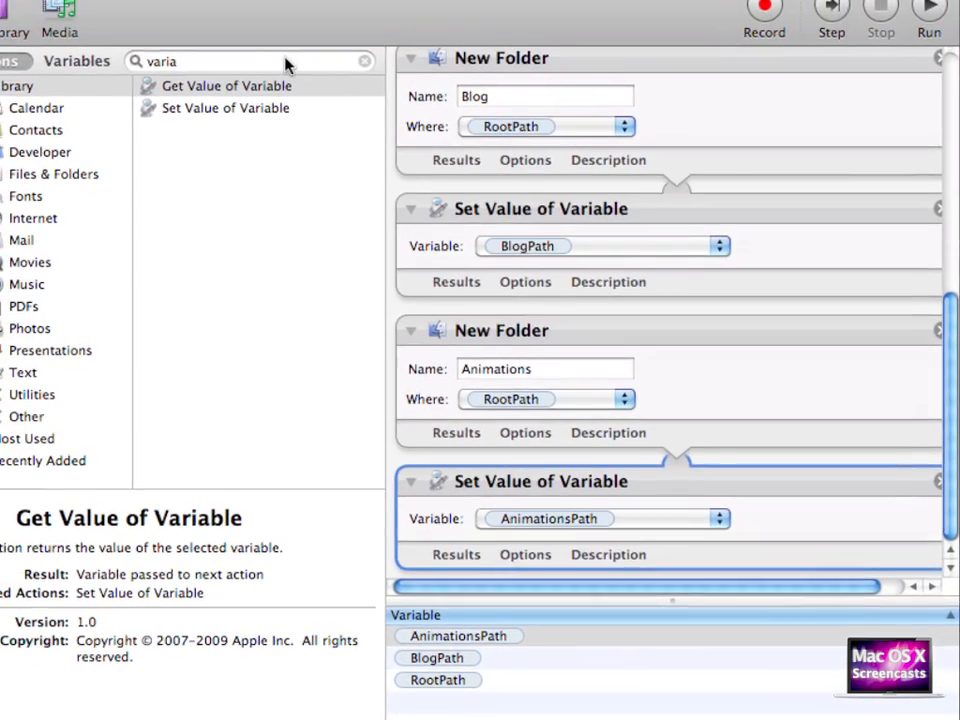
left_click(223, 61)
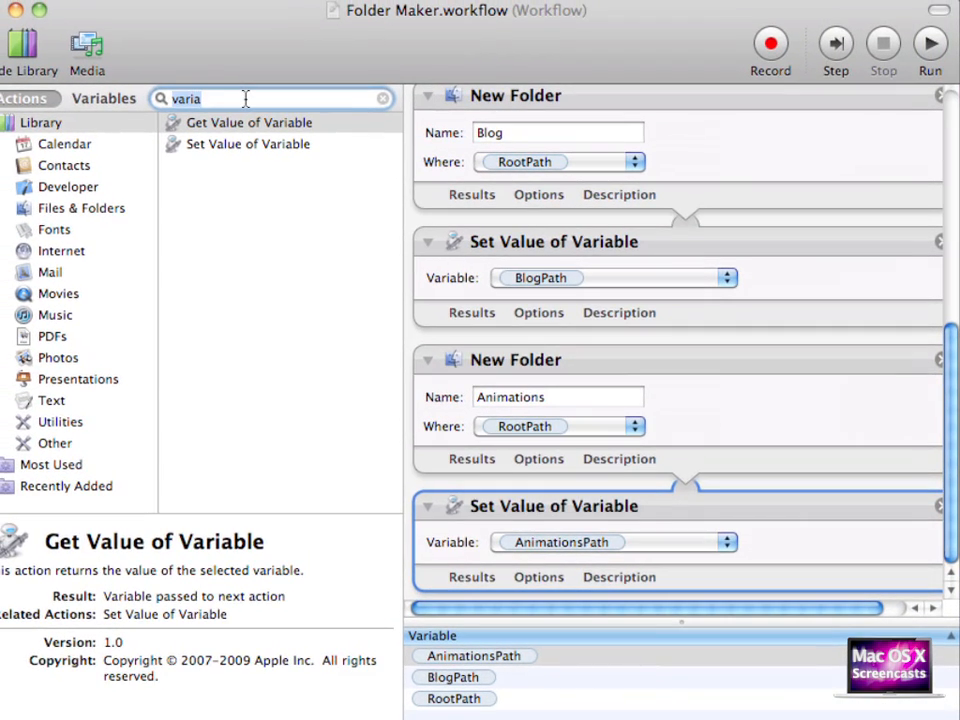
type("specif")
key("BackSpace")
key("BackSpace")
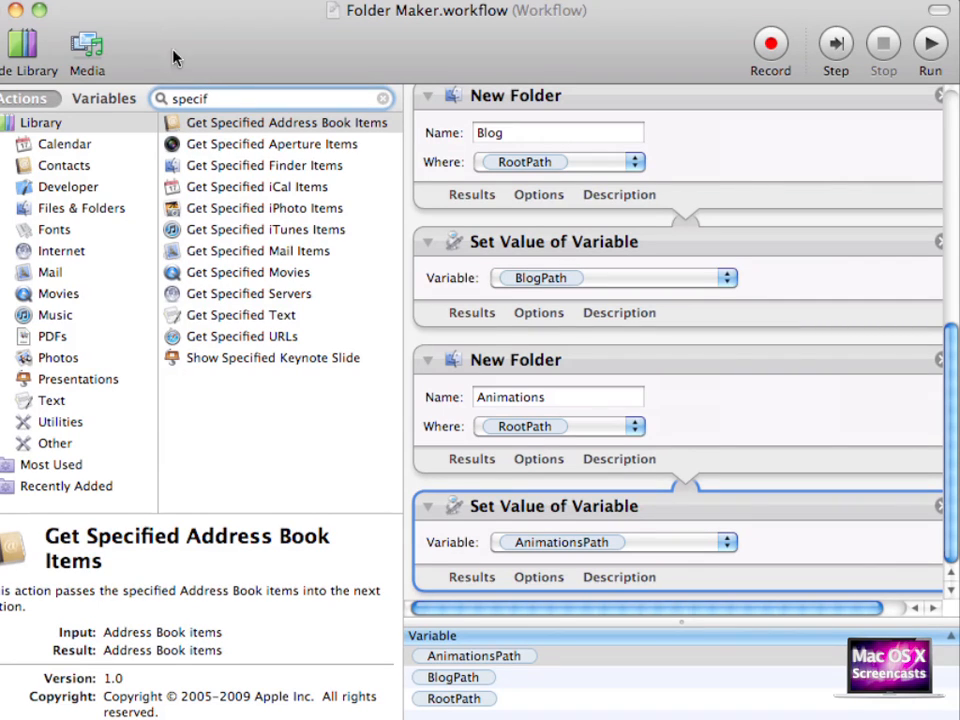
- Append Get Specified Finder Items (ignoring input) and Copy Finder Items to Desktop
left_click_drag(200, 170, 472, 604)
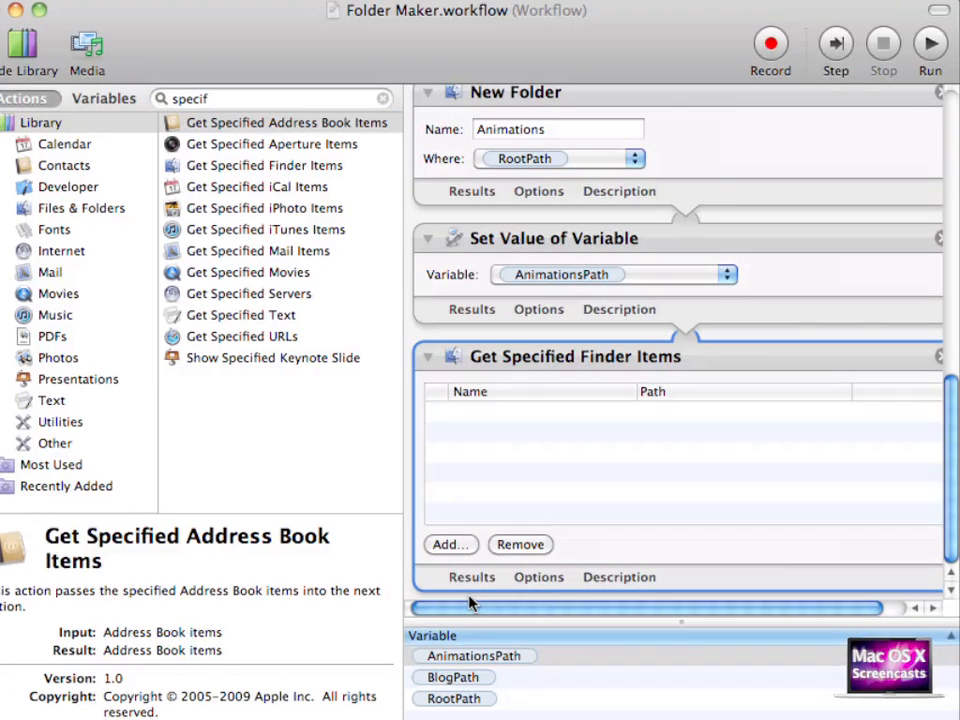
double_click(226, 99)
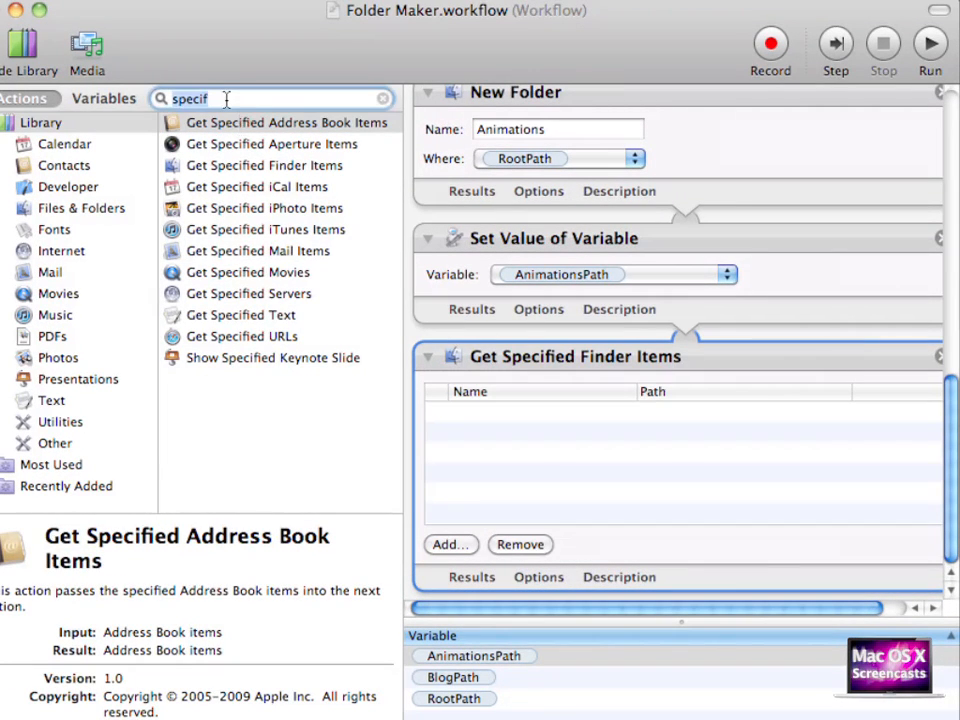
type("copy")
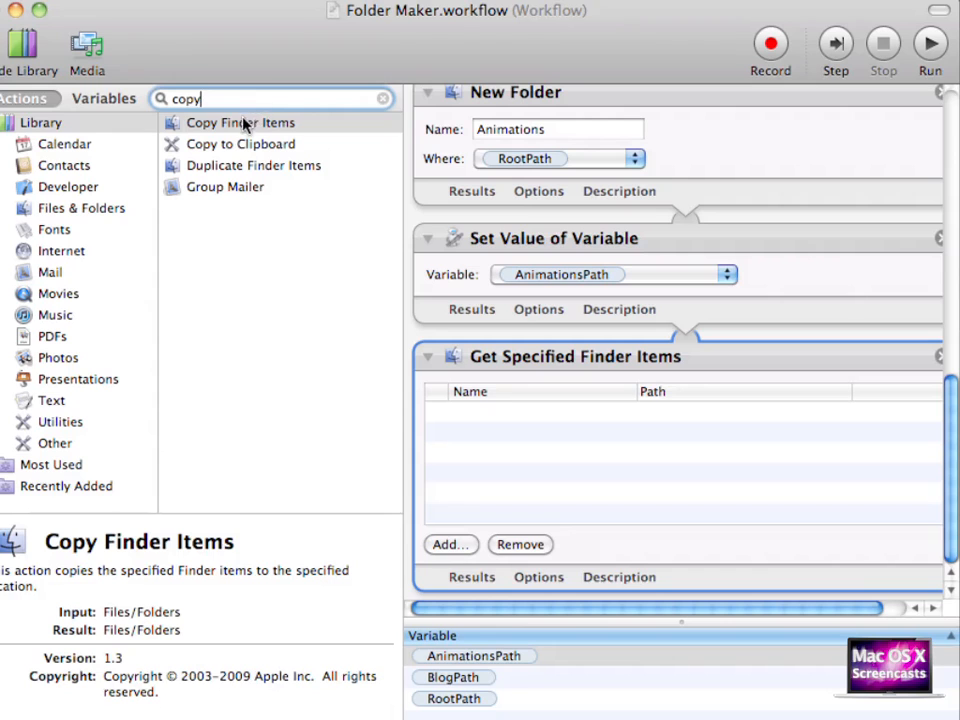
left_click_drag(245, 122, 630, 600)
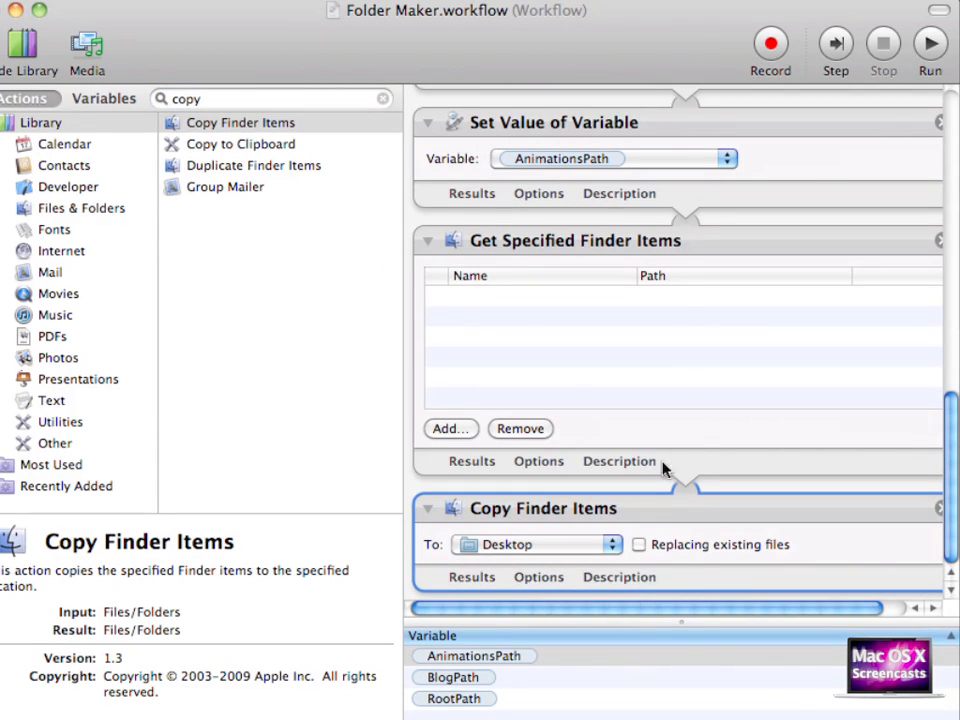
right_click(685, 258)
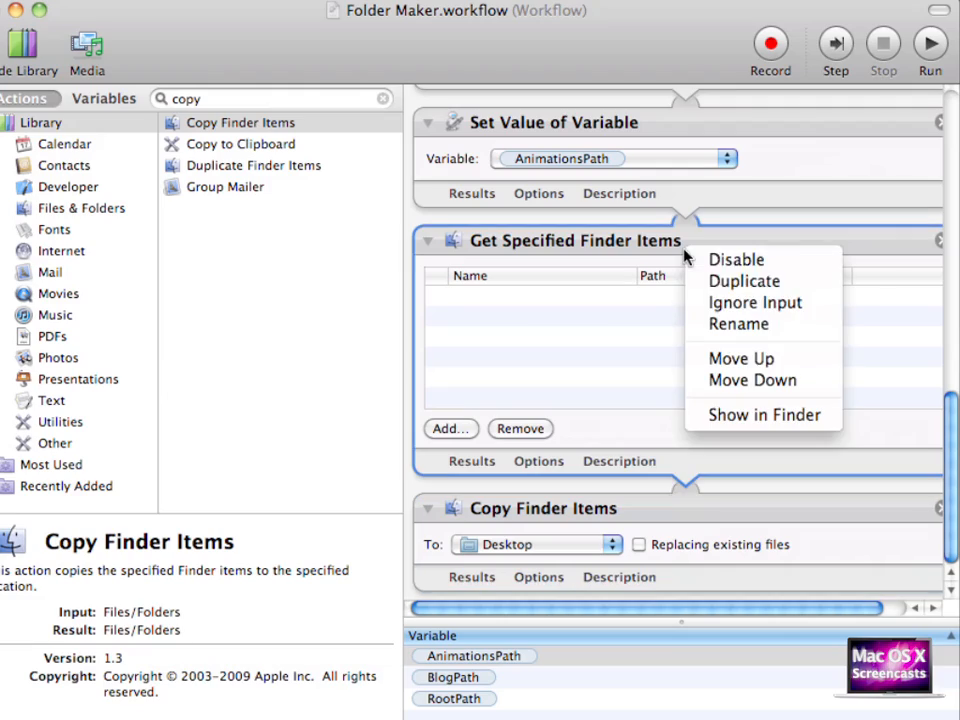
left_click(709, 304)
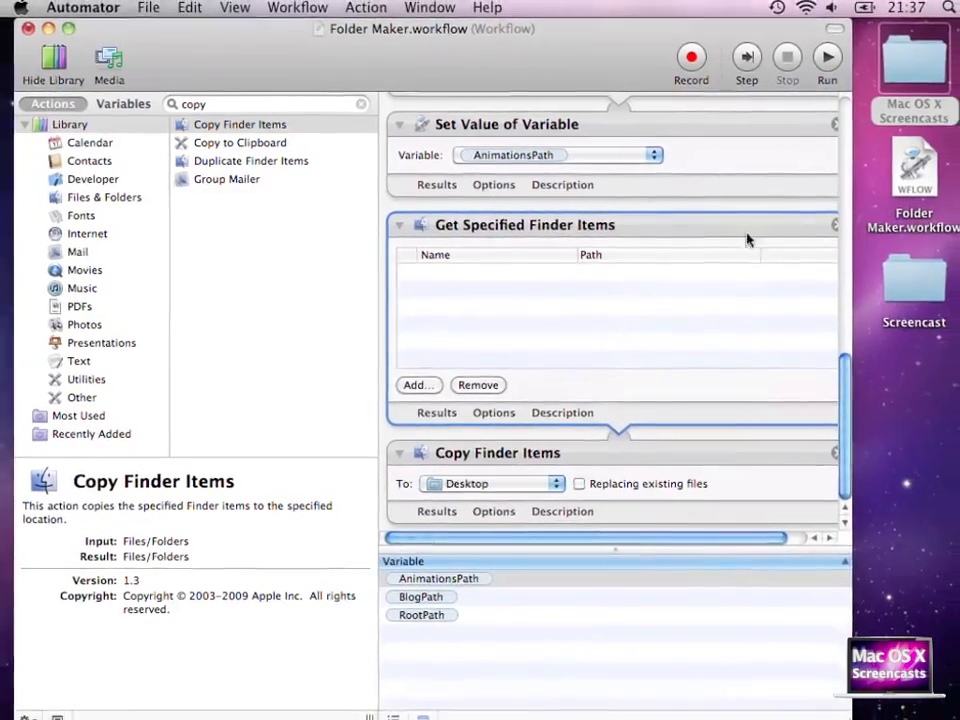
- Add Post Thumbnail.key from Mac OS X Screencasts to the specified items and copy them to BlogPath
left_click(937, 58)
double_click(897, 62)
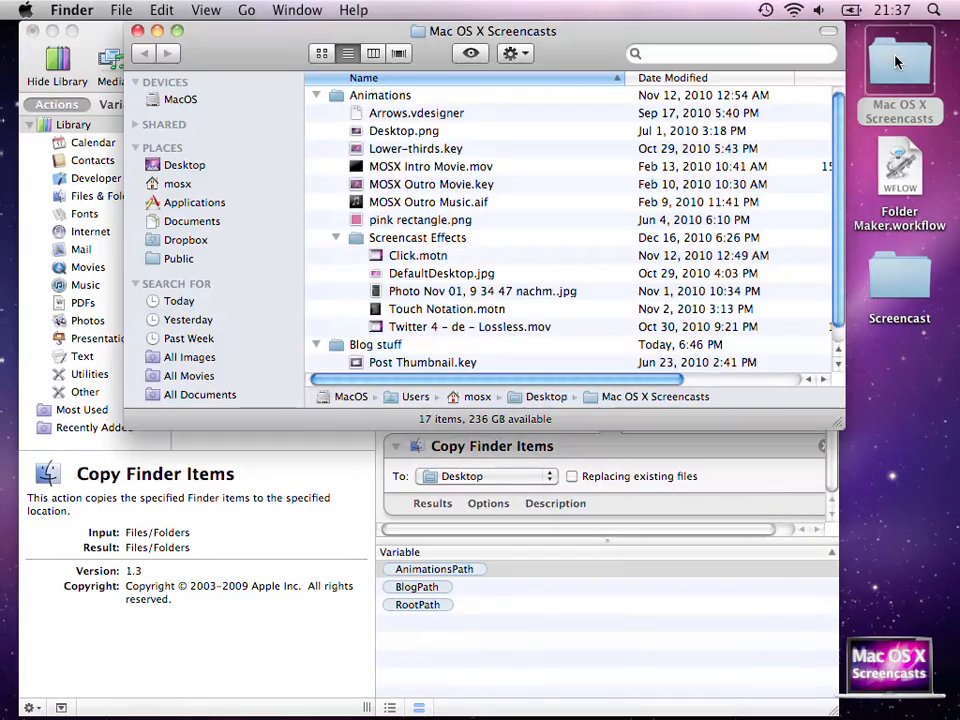
scroll(503, 287, "down", 1)
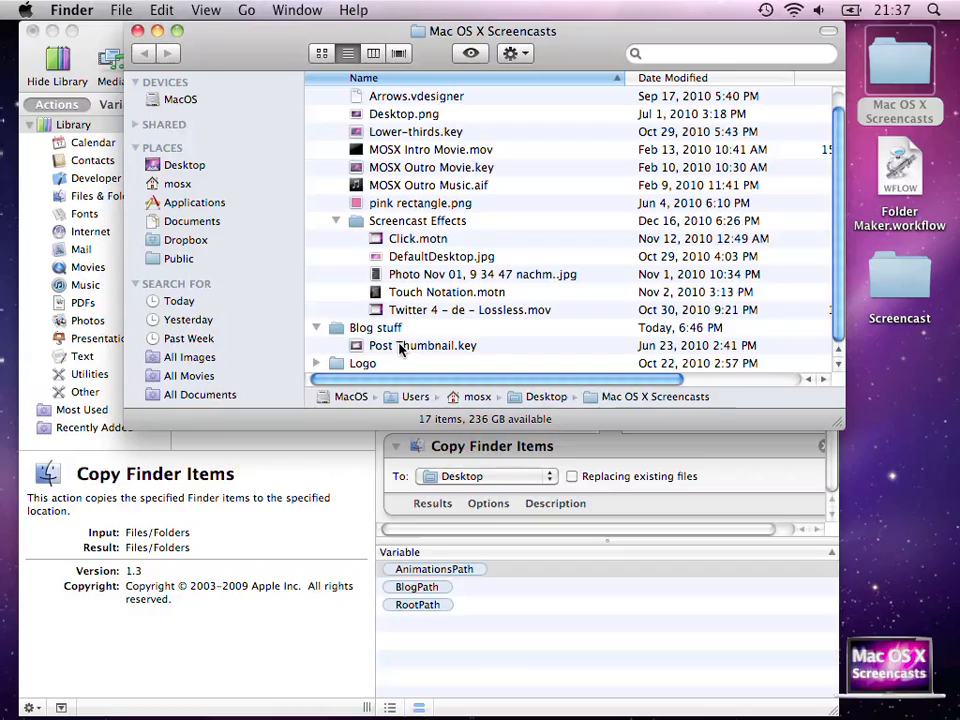
key("super+Tab")
left_click_drag(399, 347, 516, 317)
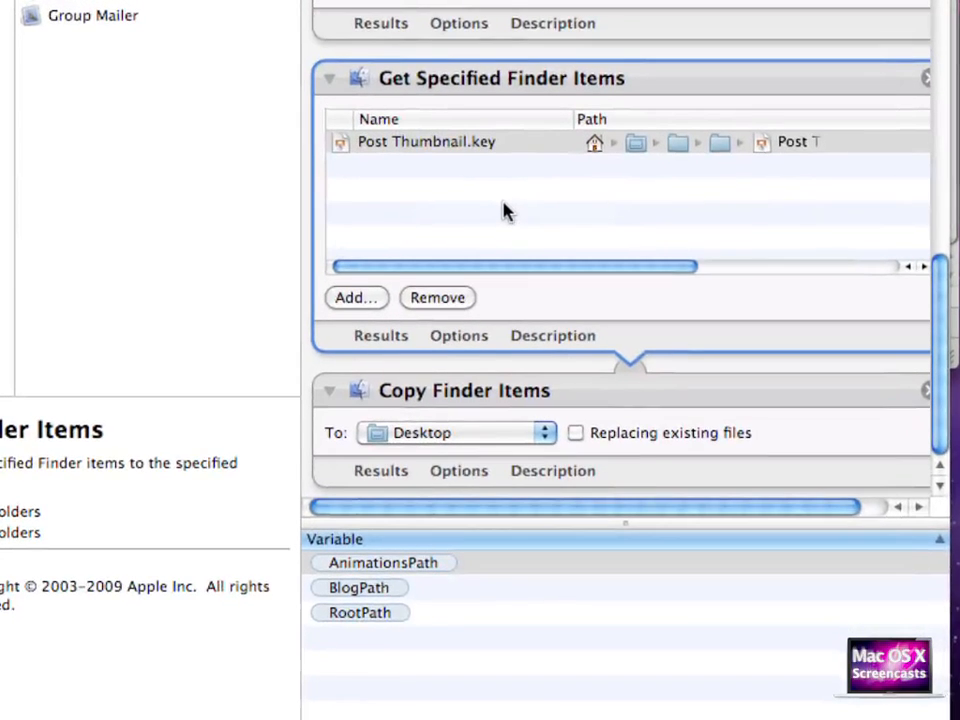
left_click_drag(364, 587, 427, 437)
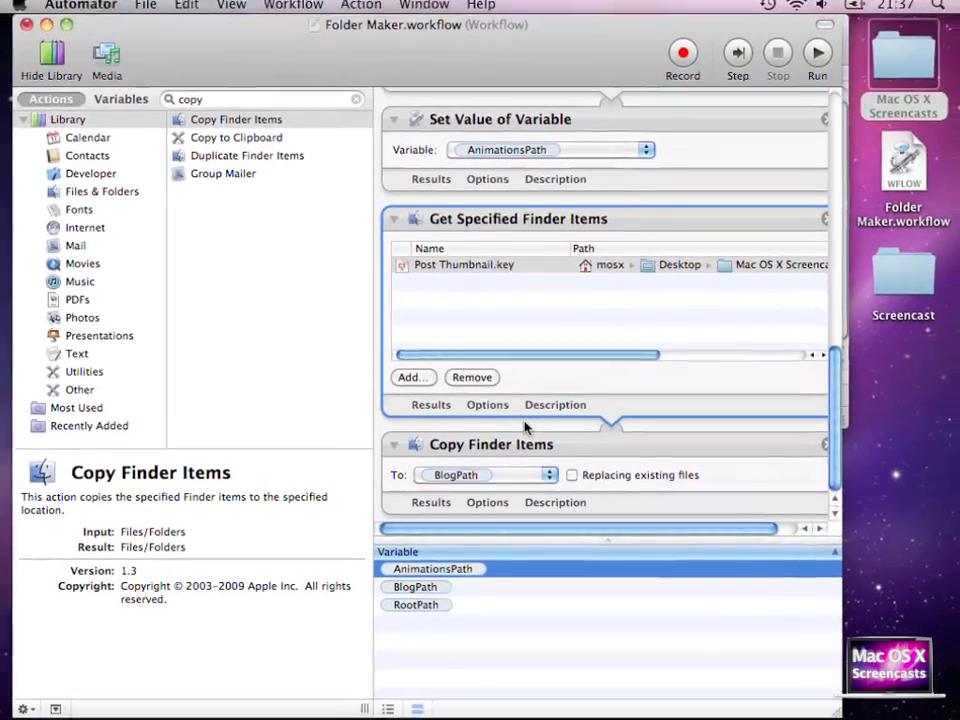
- Duplicate the Get Specified Finder Items and Copy Finder Items actions
right_click(565, 228)
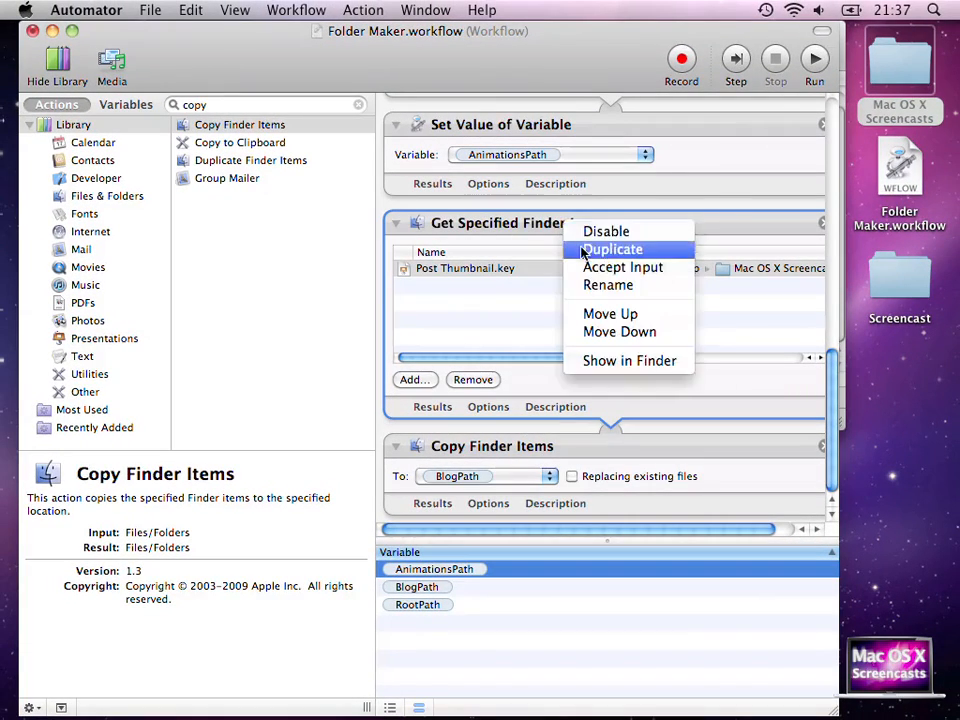
left_click(583, 250)
right_click(543, 238)
left_click(585, 193)
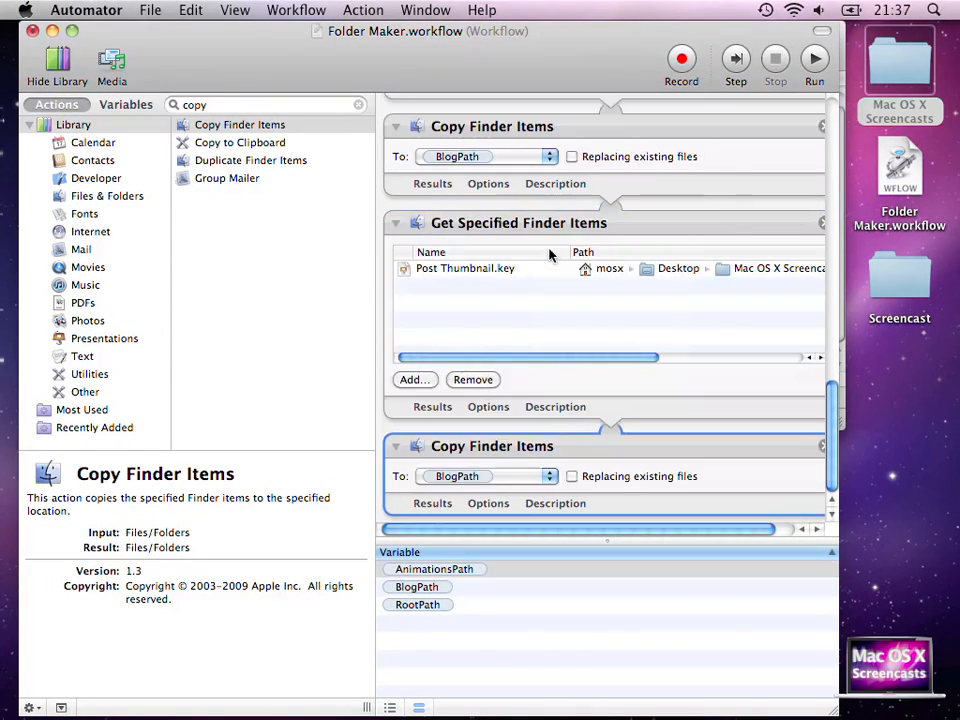
- Add Arrows.vdesigner, Desktop.png, Lower-thirds.key and MOSX Outro Music.aif to the duplicated items list
right_click(580, 258)
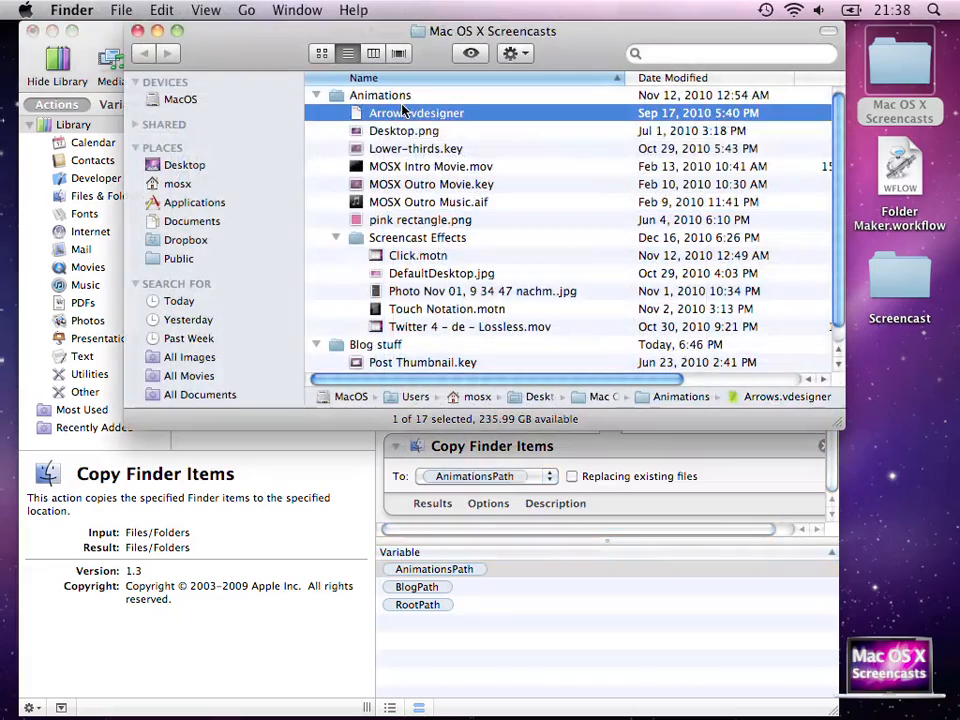
left_click(412, 148, "shift")
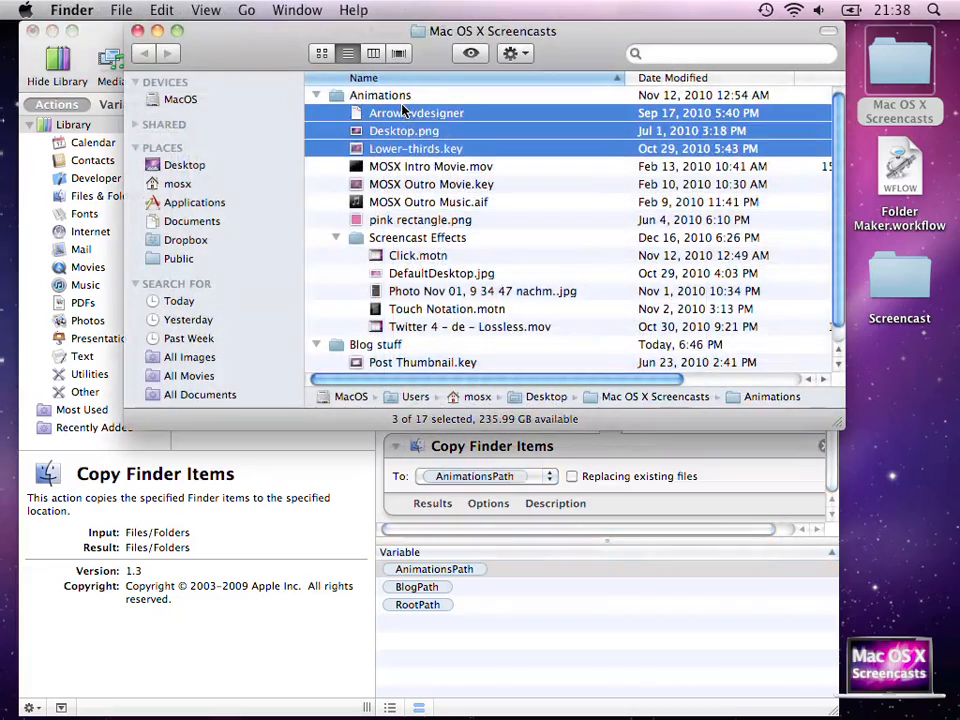
left_click(390, 202, "super")
left_click_drag(390, 202, 505, 300)
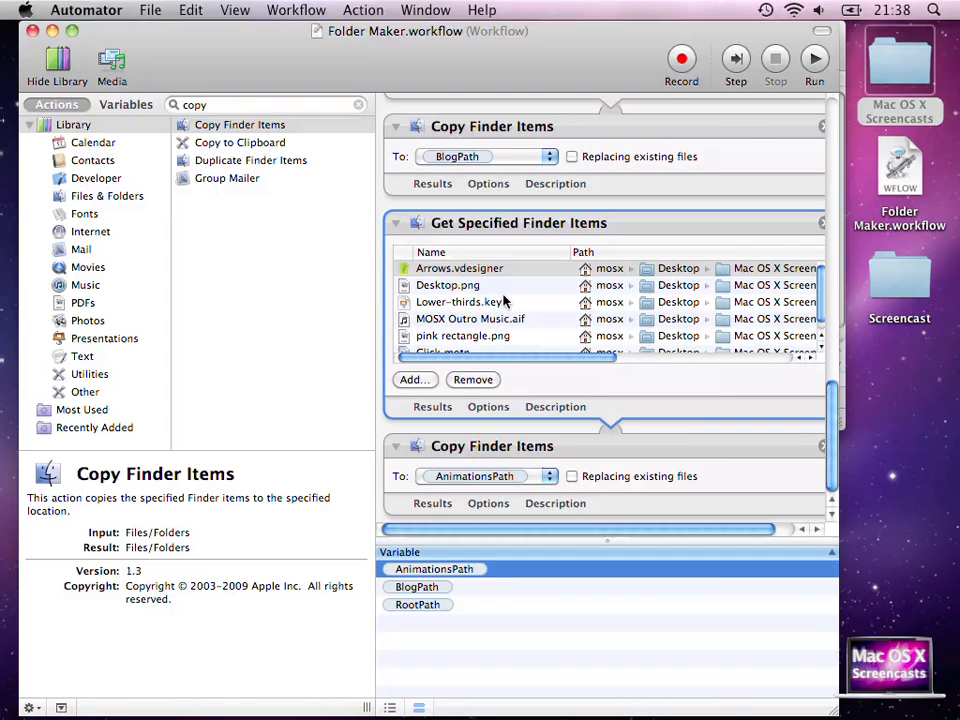
- Run the workflow, naming the new Desktop folder 'Screencast2'
left_click(817, 70)
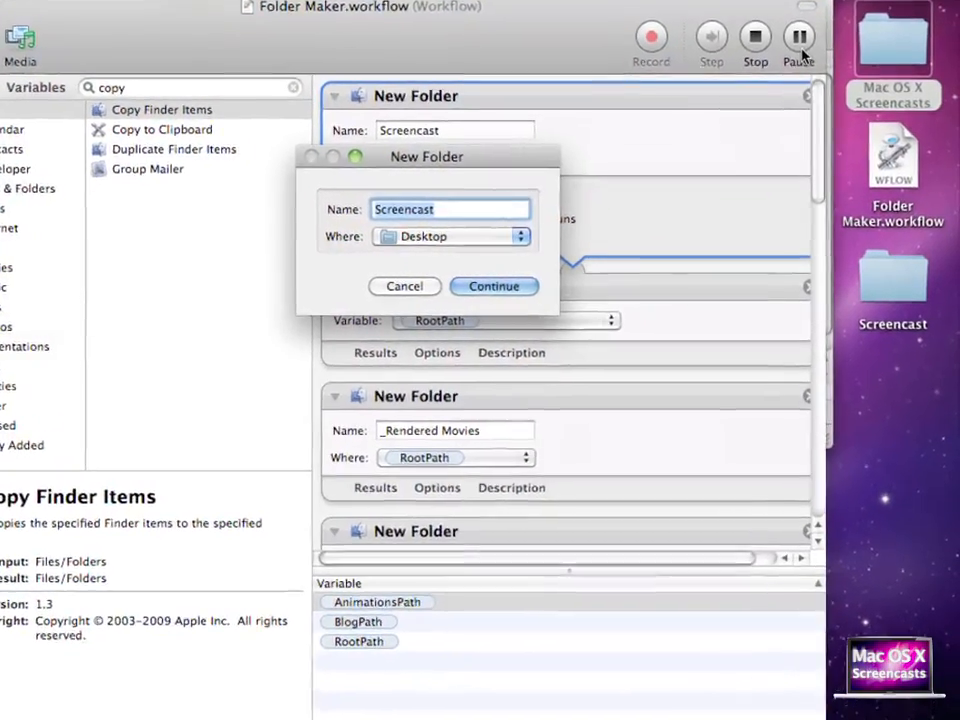
key("Right")
type("2")
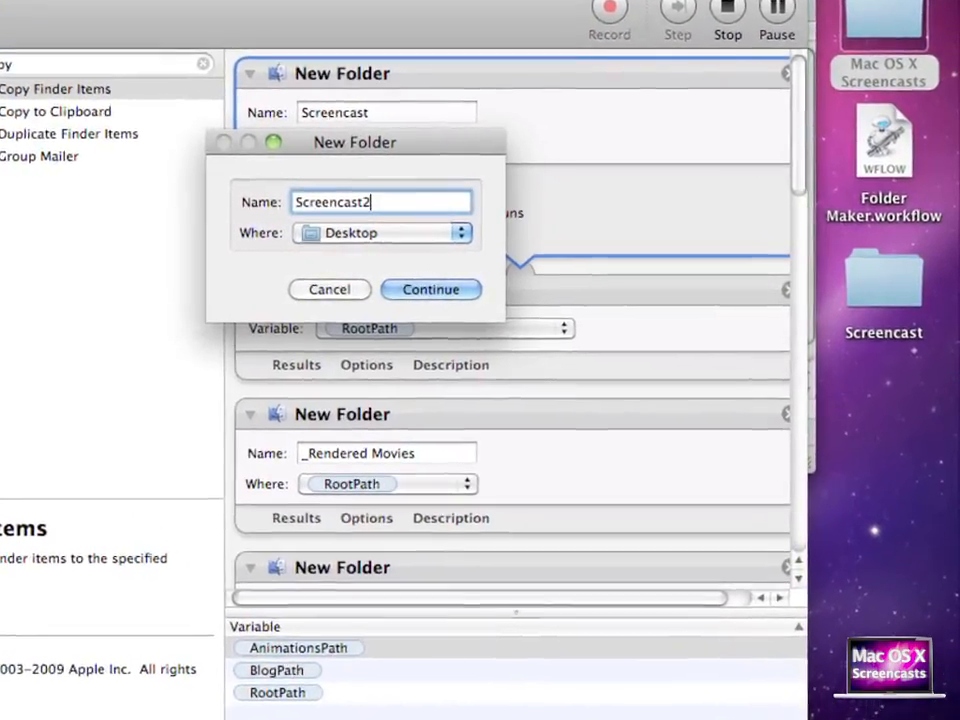
left_click(413, 293)
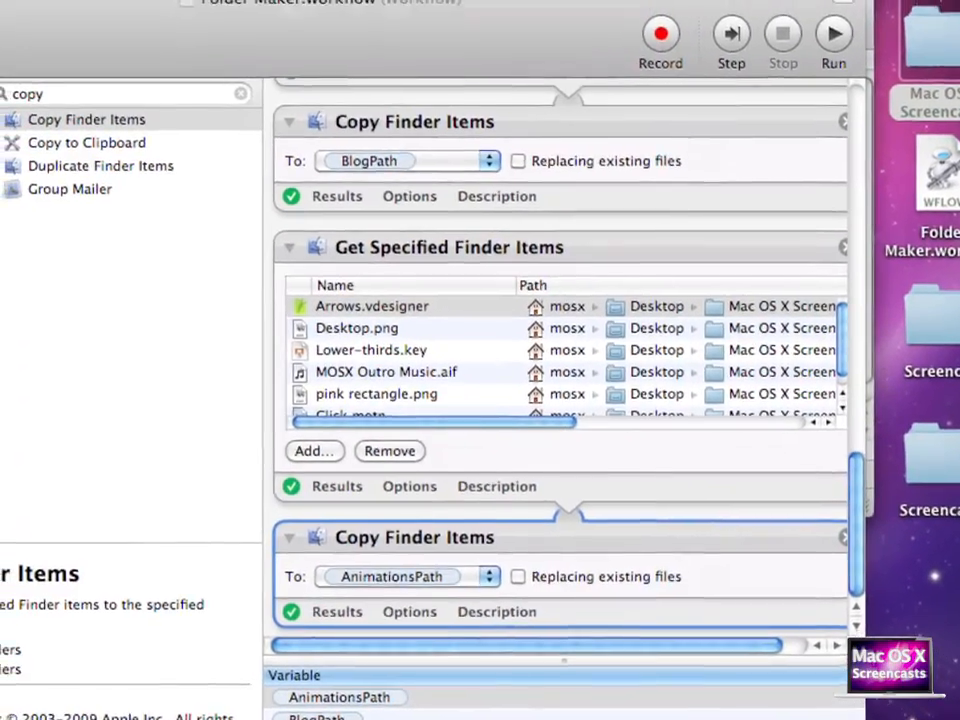
- Open Screencast2 on the Desktop and expand its subfolders to show the copied files
double_click(900, 430)
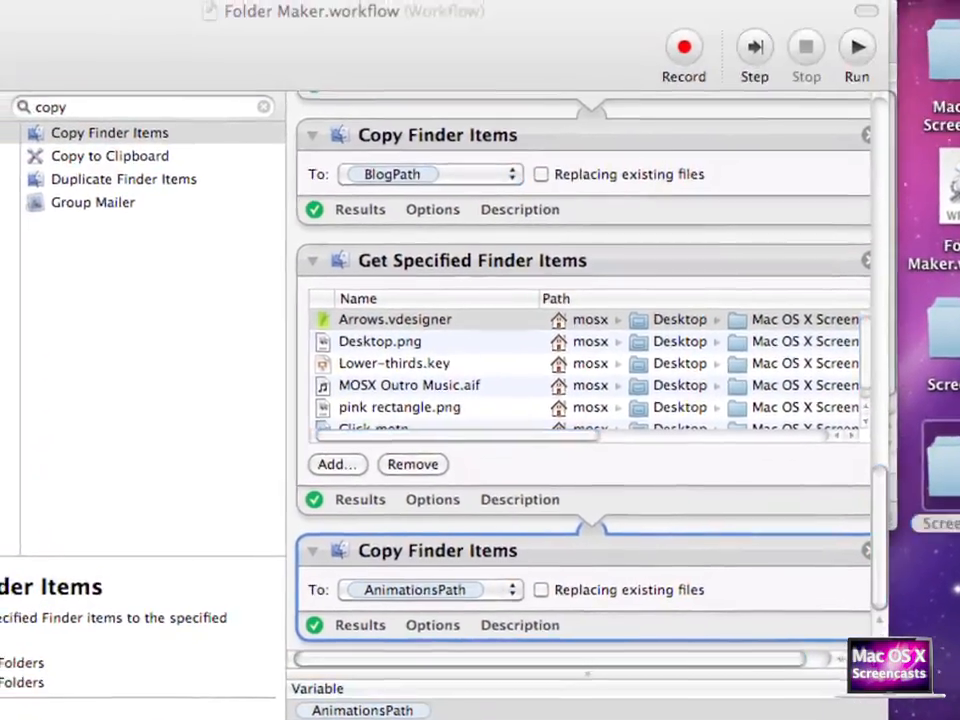
key("super+a")
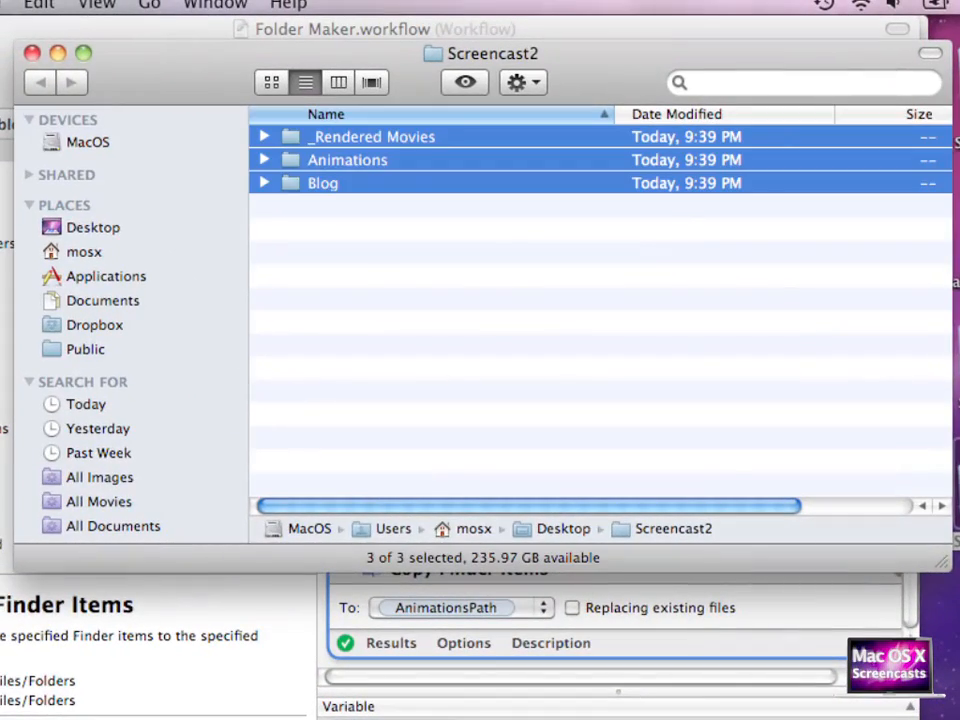
key("super+Right")
left_click(596, 376)
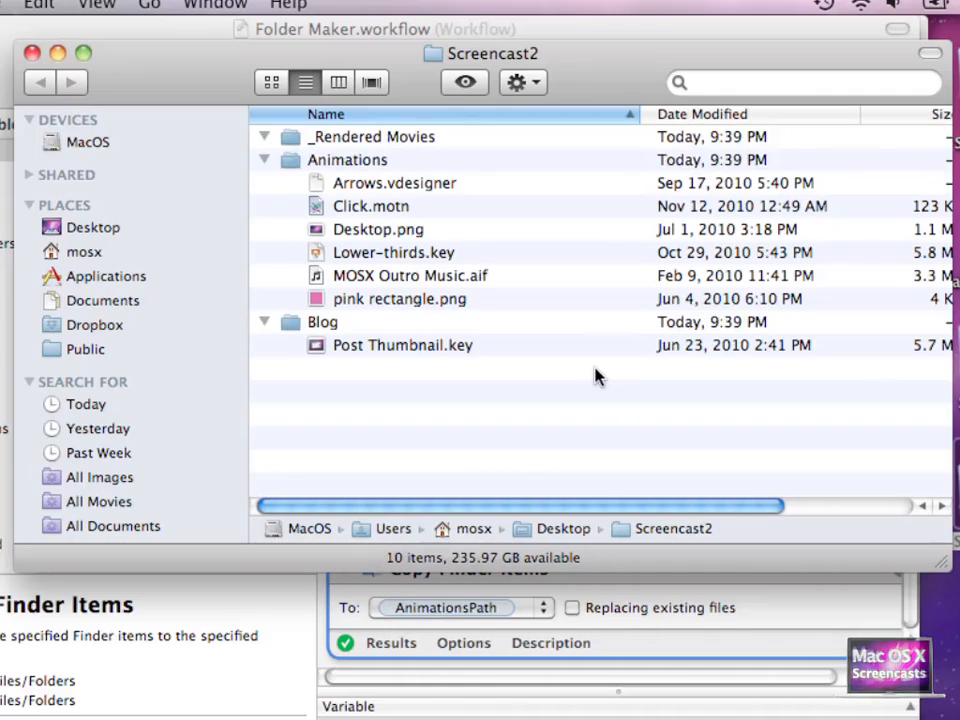